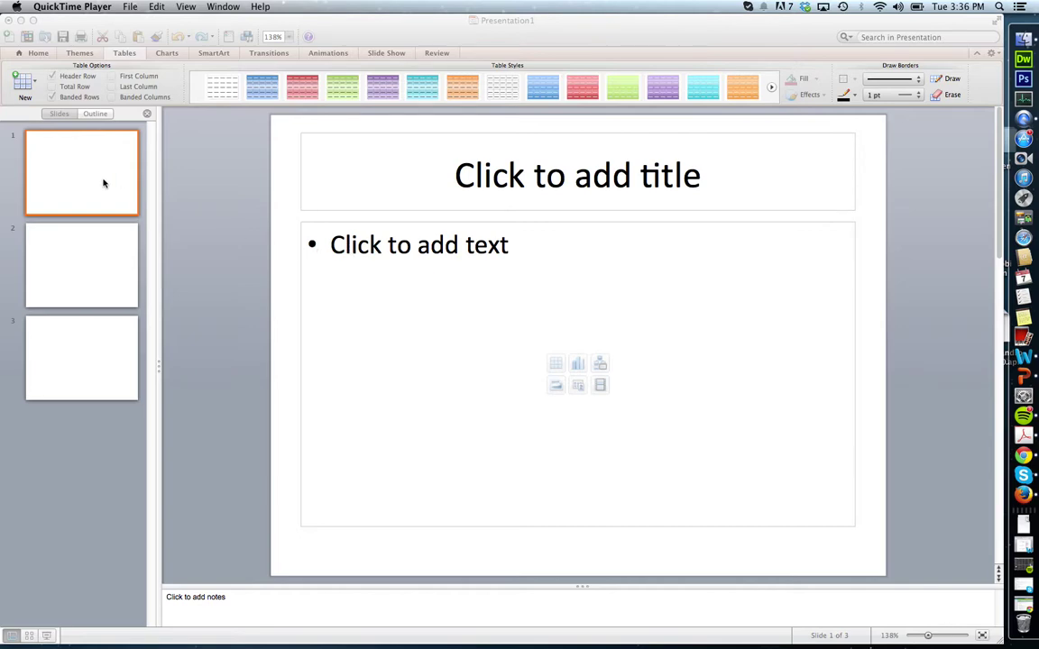
Enter "question" as the title of the first slide.
left_click(415, 254)
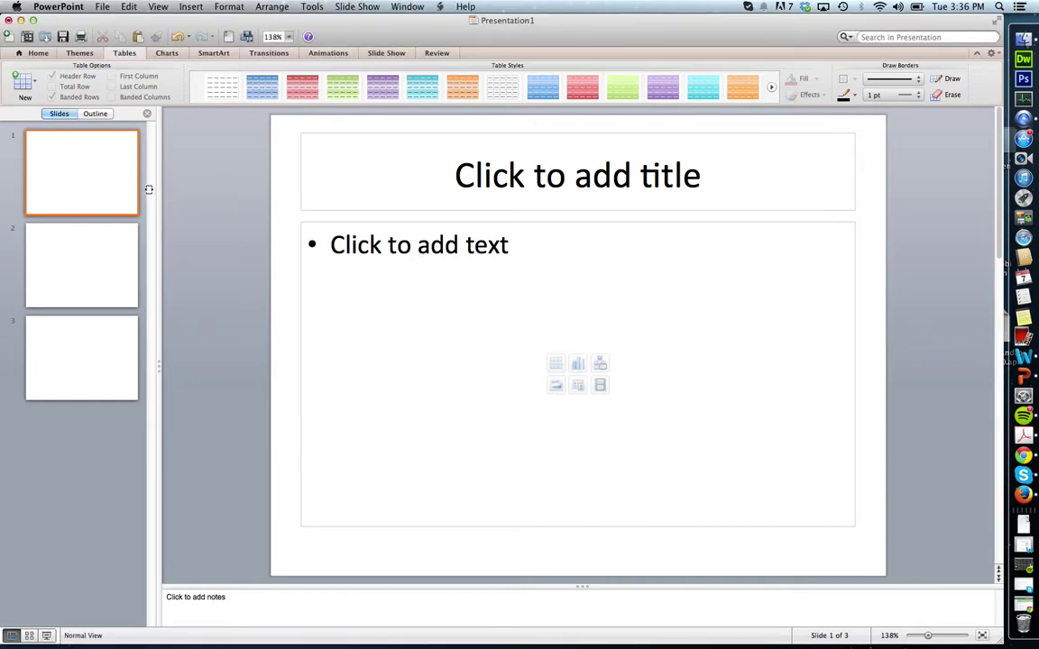
left_click(88, 277)
left_click(88, 352)
left_click(89, 176)
left_click(541, 186)
type("question")
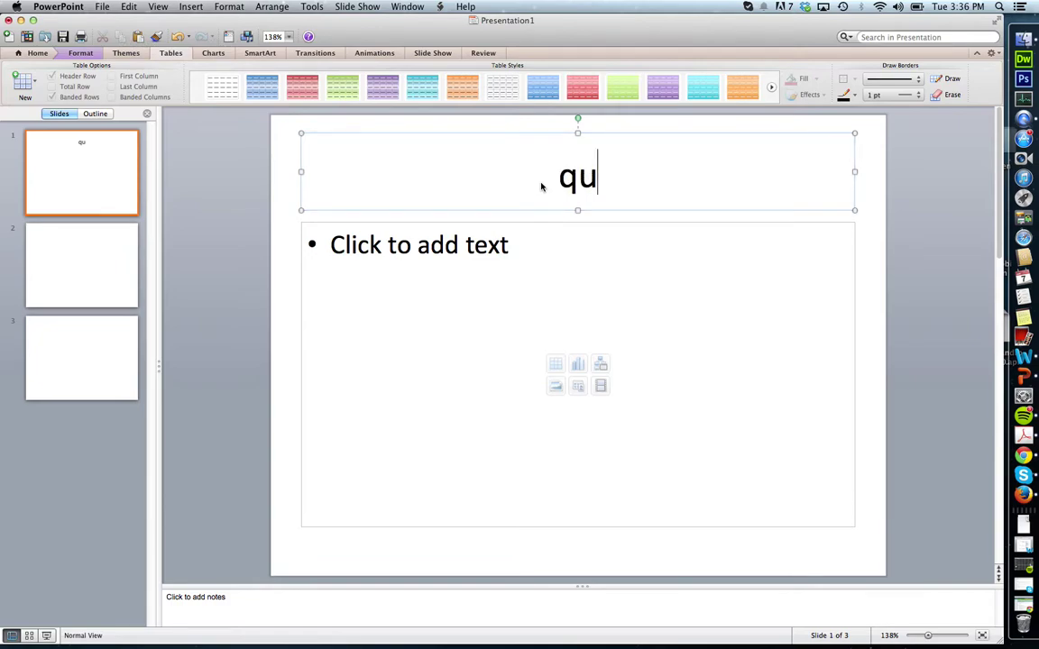
Title the second slide "correct" and the third slide "incorrect".
left_click(129, 253)
left_click(524, 179)
type("correct")
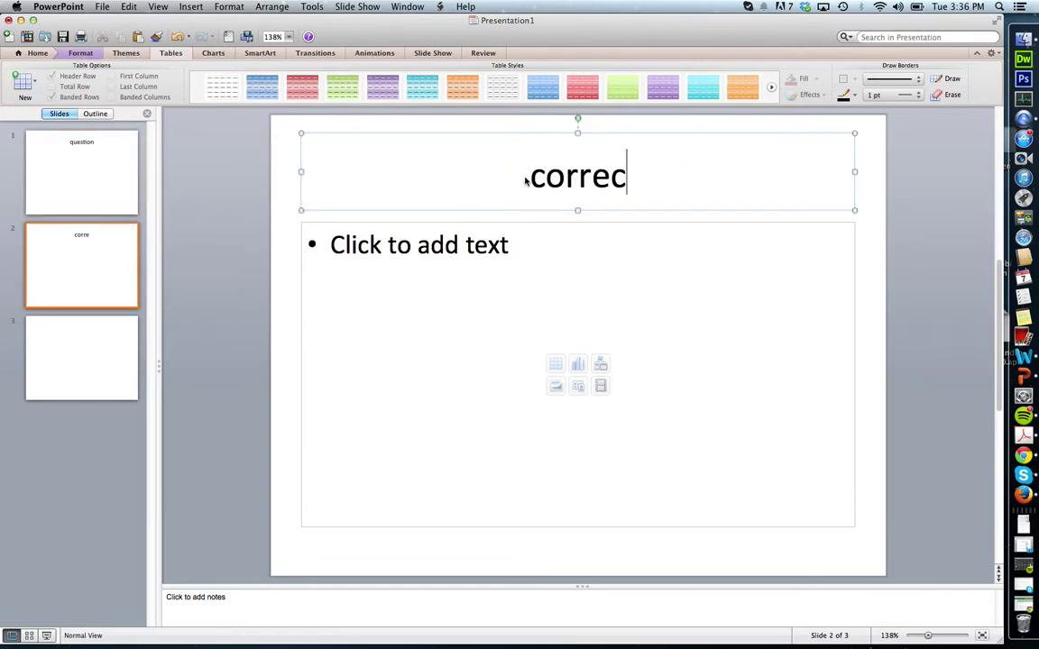
left_click(81, 354)
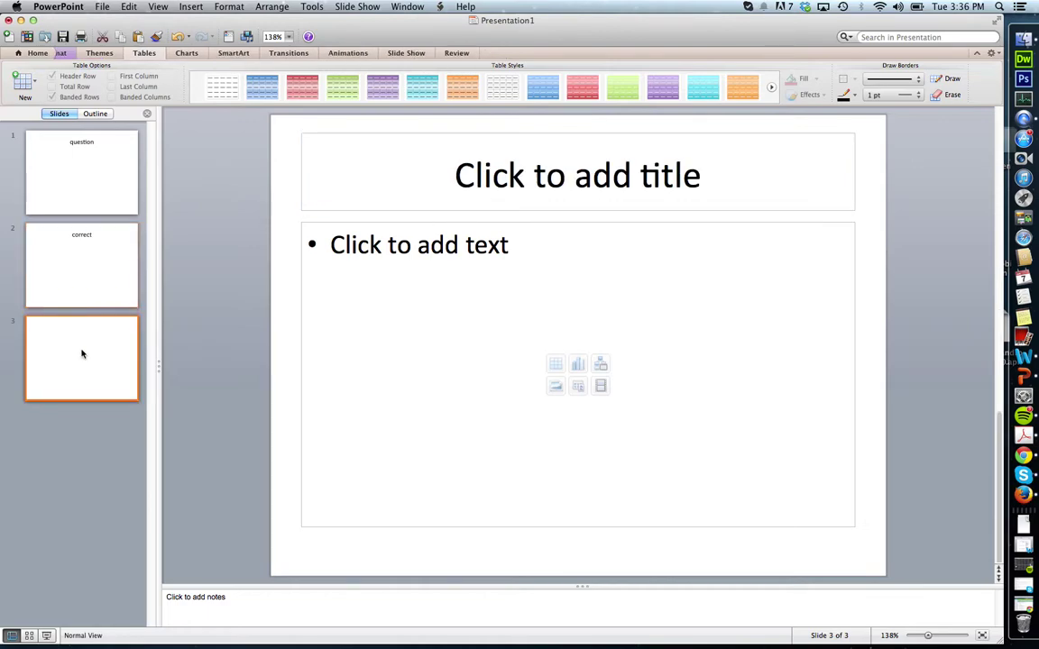
left_click(505, 191)
type("incorrect")
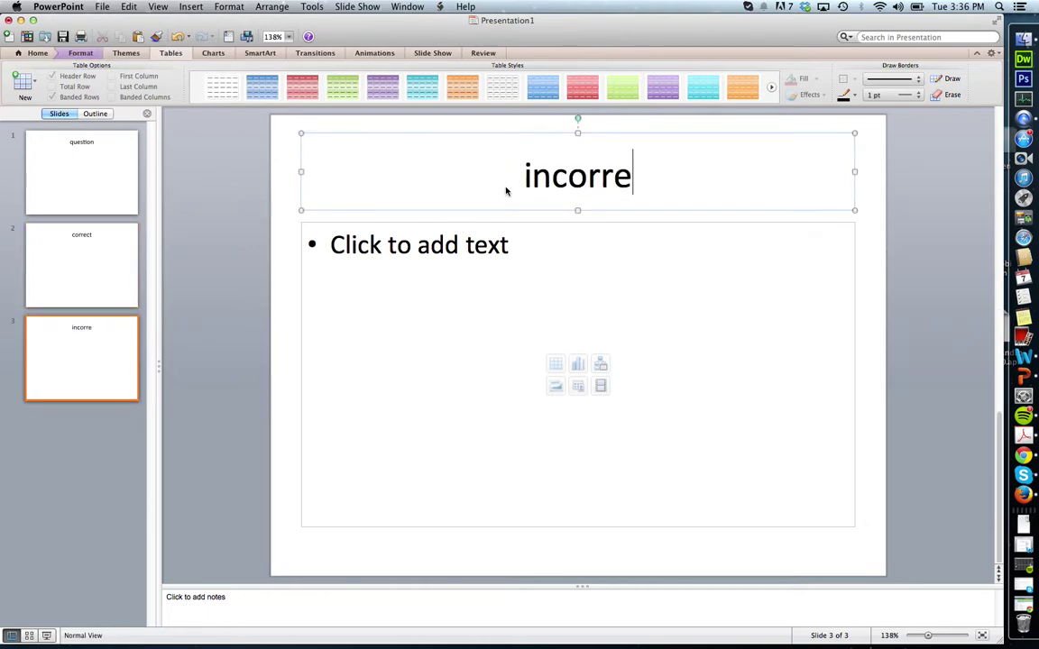
Enter "what color is grass?" as the first bullet in the body of the question slide.
left_click(178, 175)
left_click(115, 168)
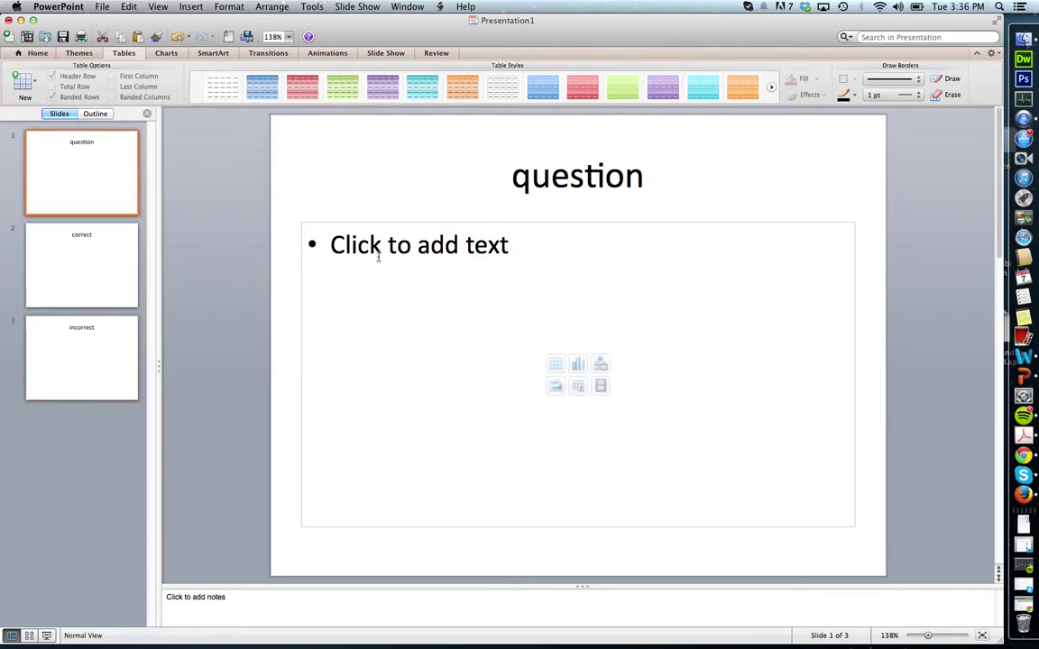
left_click(405, 265)
type("wh")
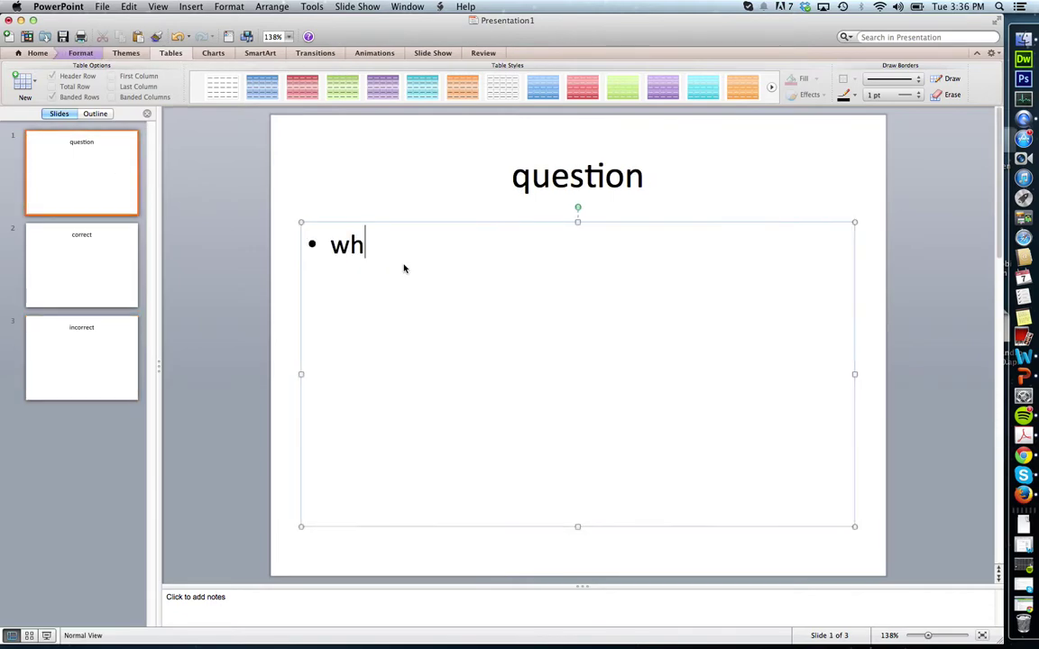
type("at color is ")
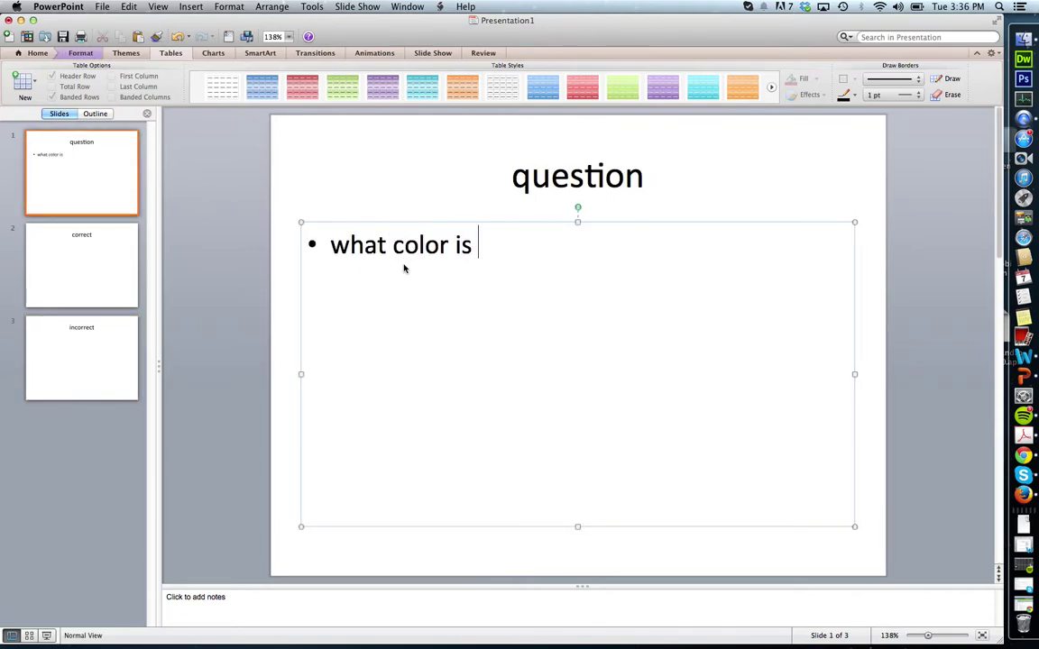
type("grass?")
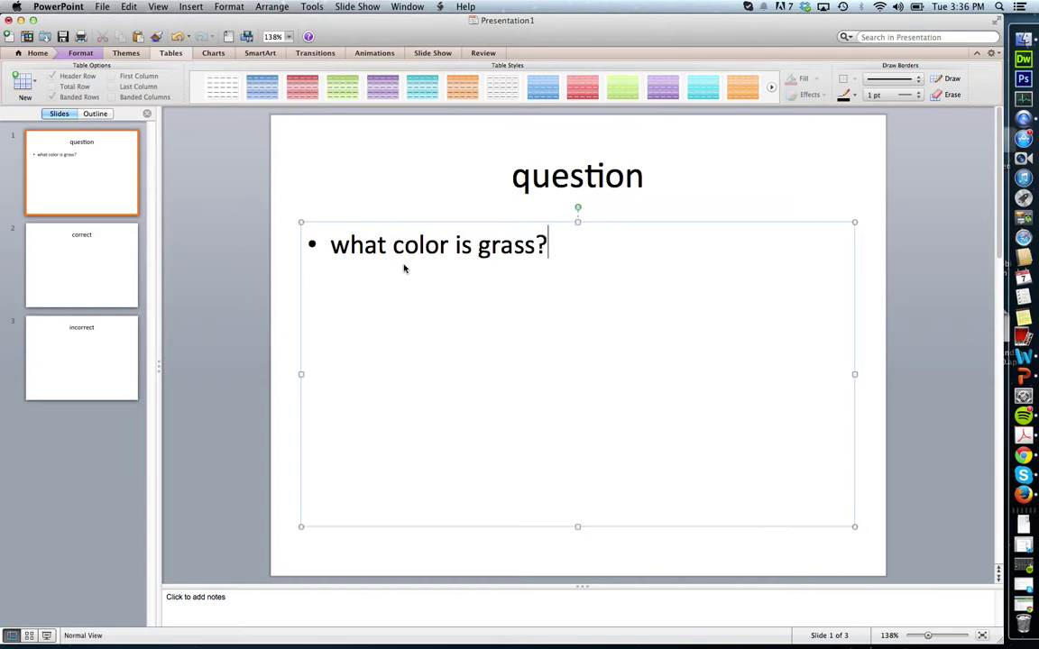
Add "green", "blue", "red" and "organge" as indented answer options below the grass question.
key("Return")
key("Tab")
type("green")
key("Return")
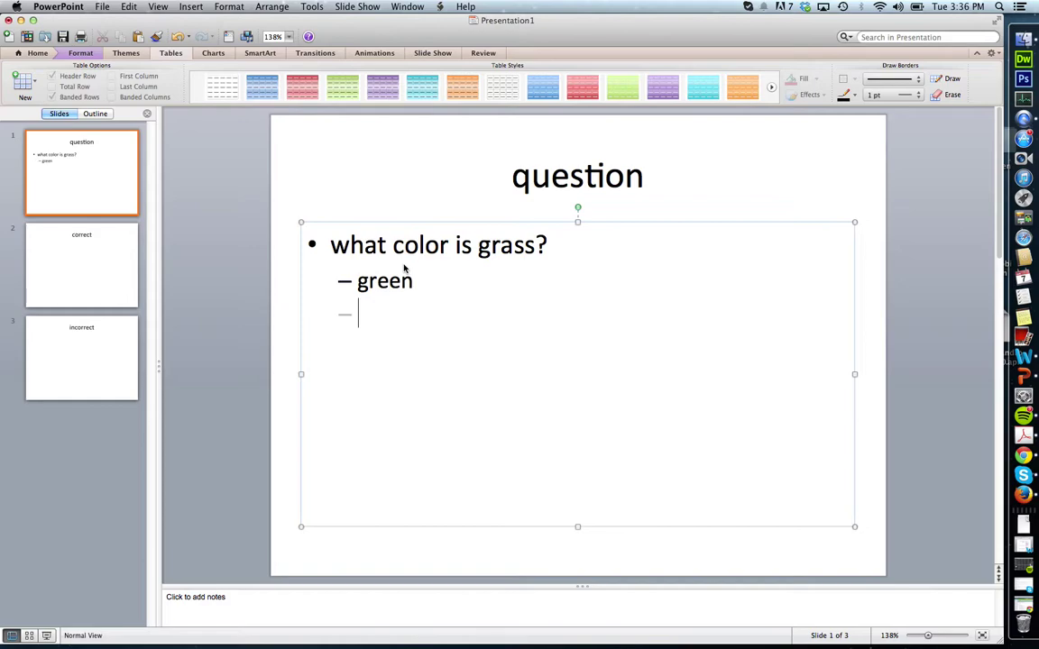
type("blue")
key("Return")
type("red")
key("Return")
type("organge")
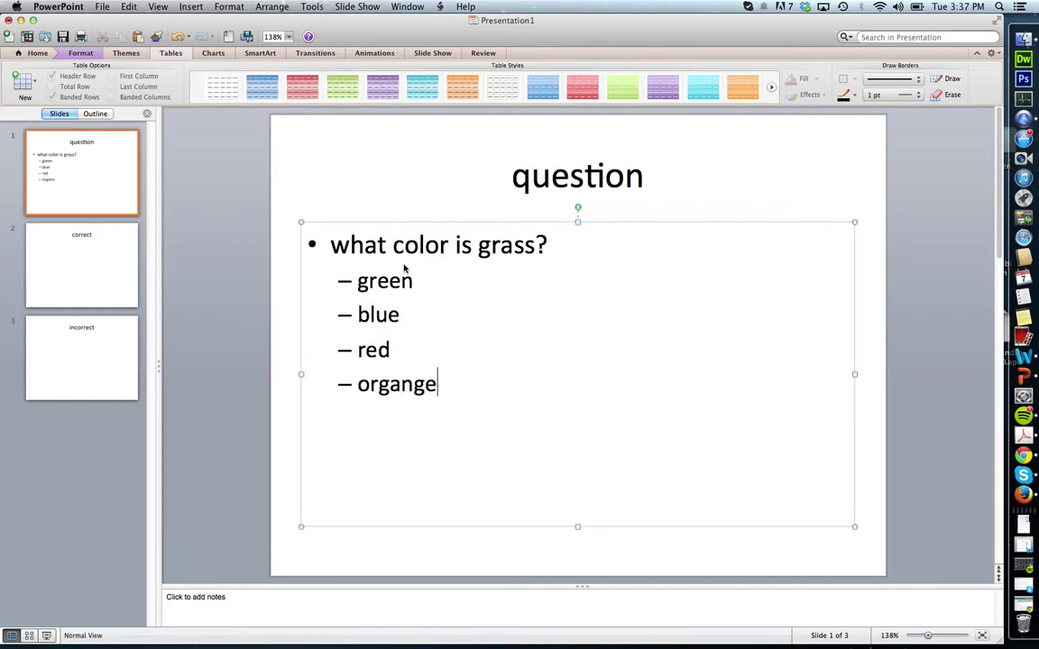
left_click(236, 288)
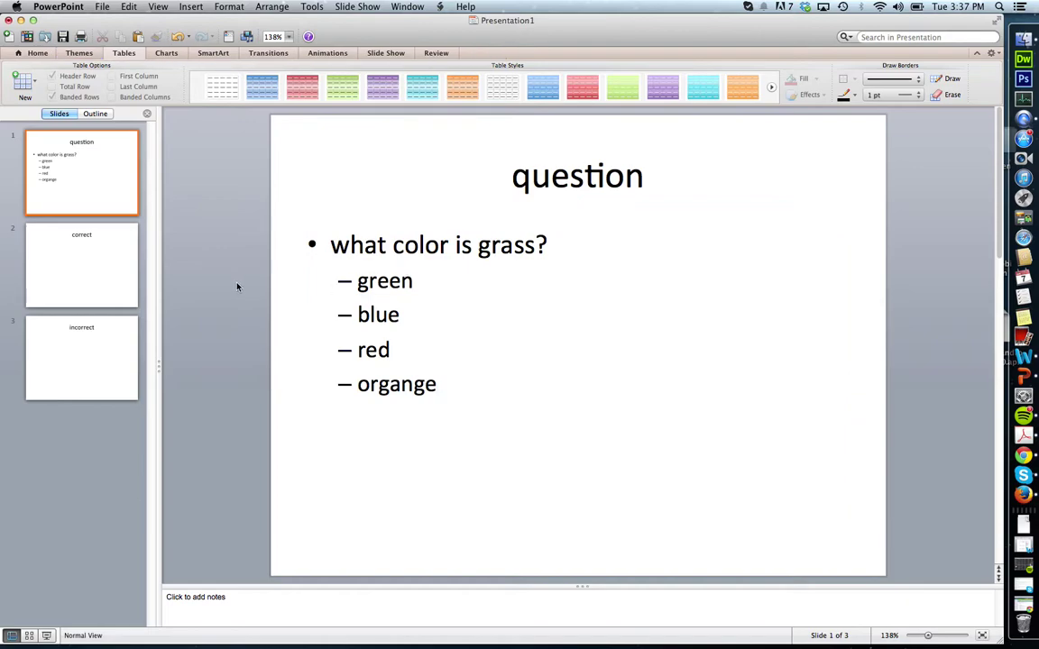
Start inserting a hyperlink on the answer "green" with a document as the link type.
left_click(363, 284)
double_click(378, 282)
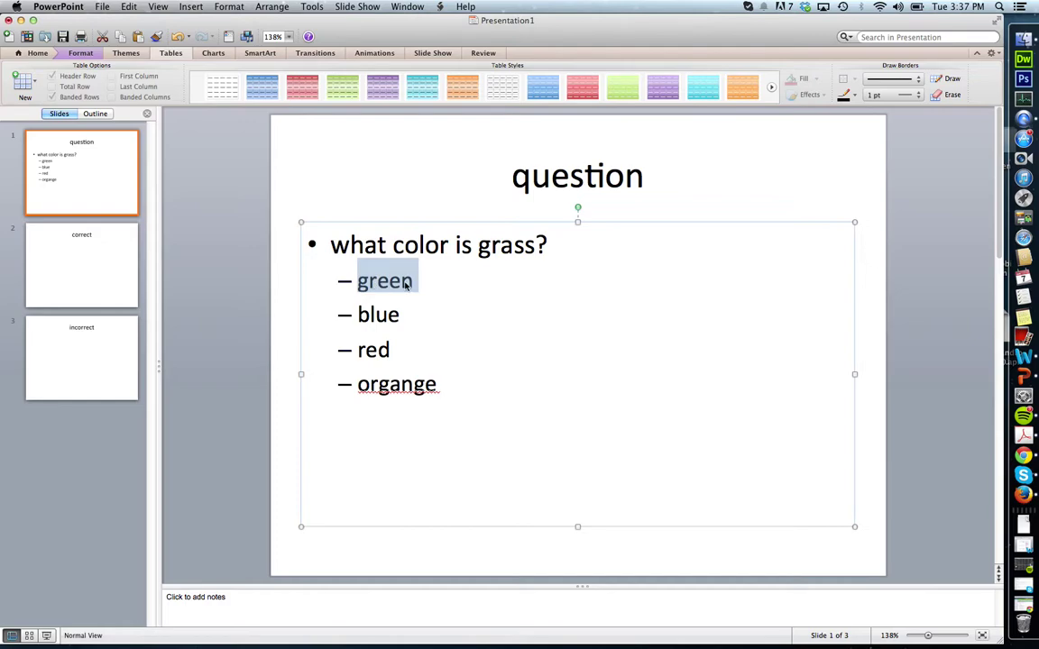
left_click(190, 6)
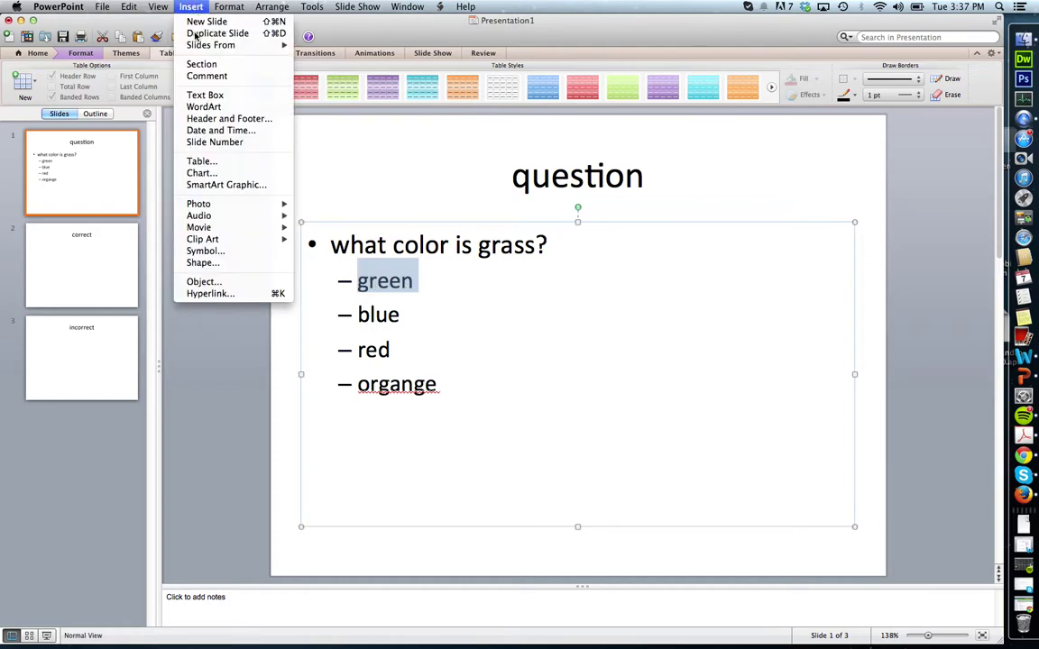
left_click(196, 295)
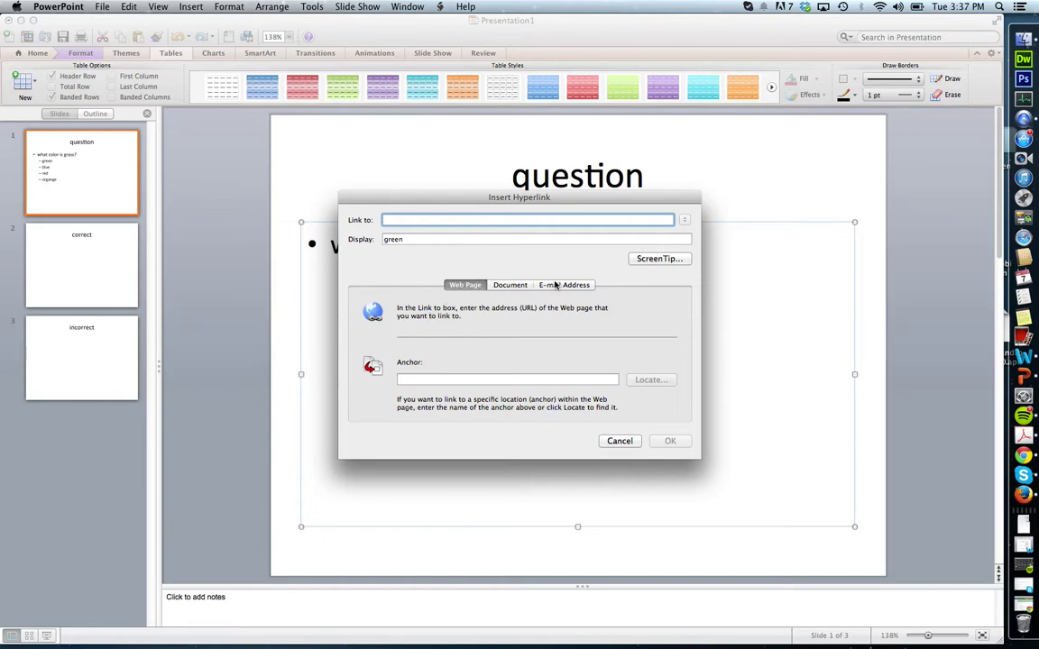
left_click(514, 285)
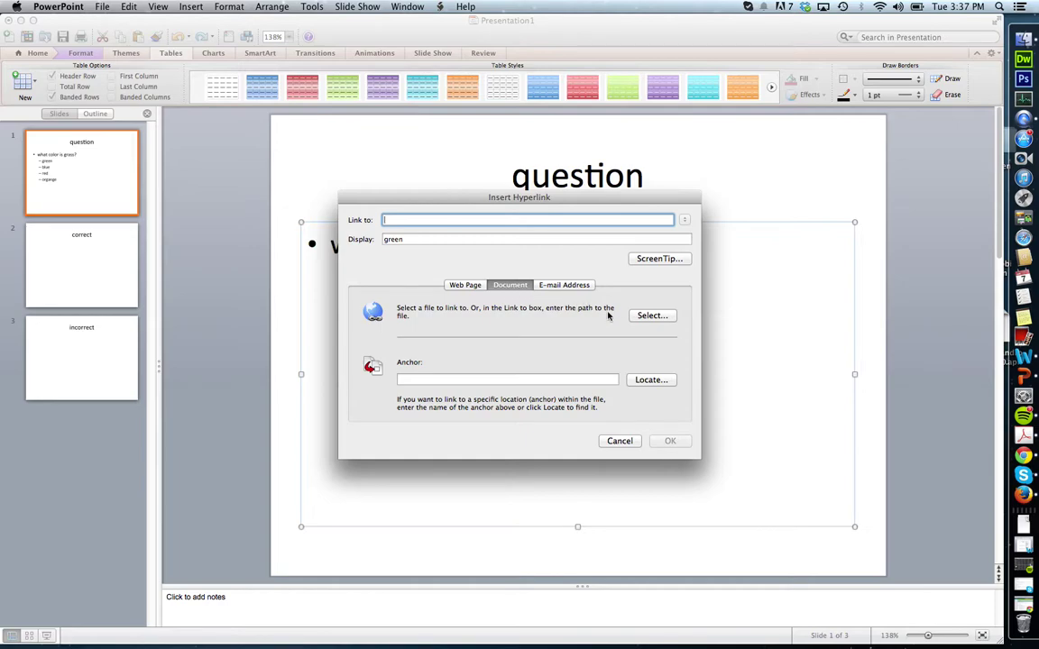
left_click(644, 317)
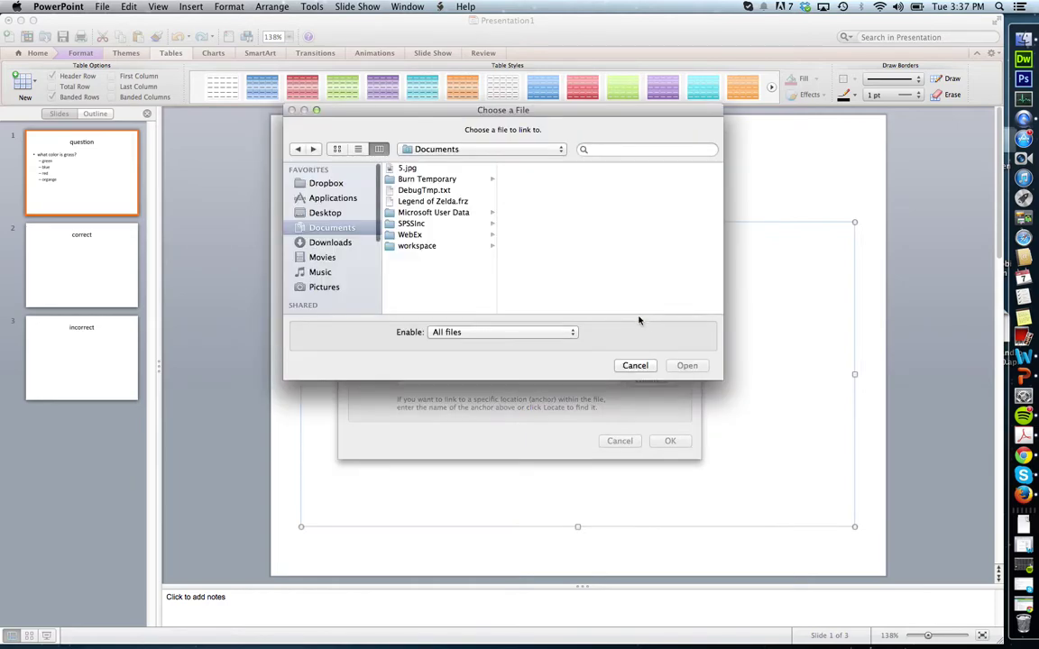
left_click(634, 365)
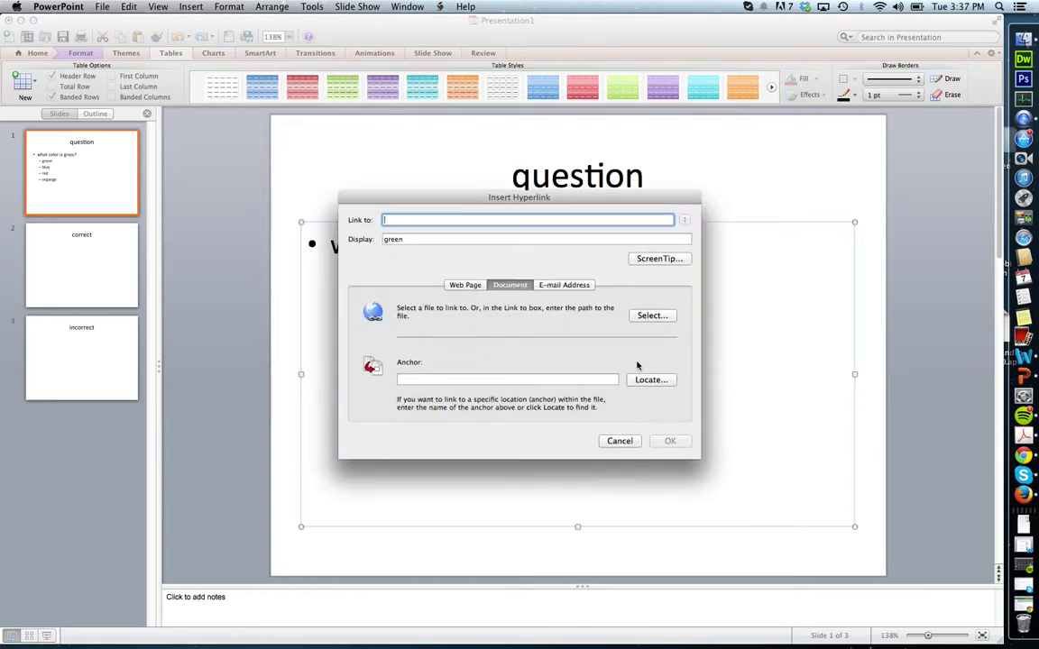
left_click(642, 381)
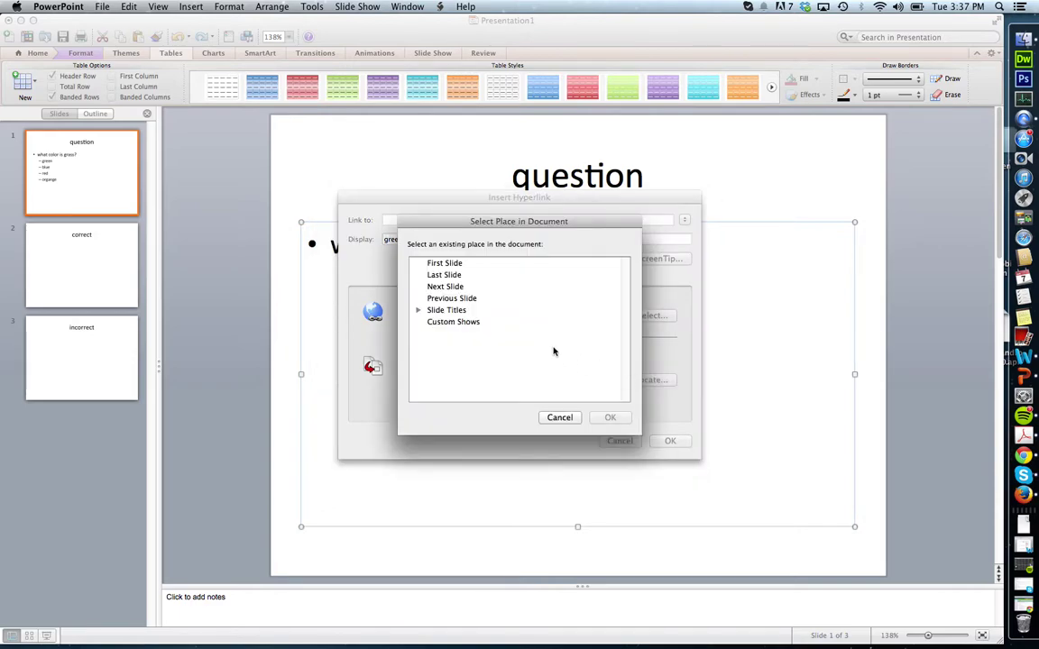
left_click(559, 417)
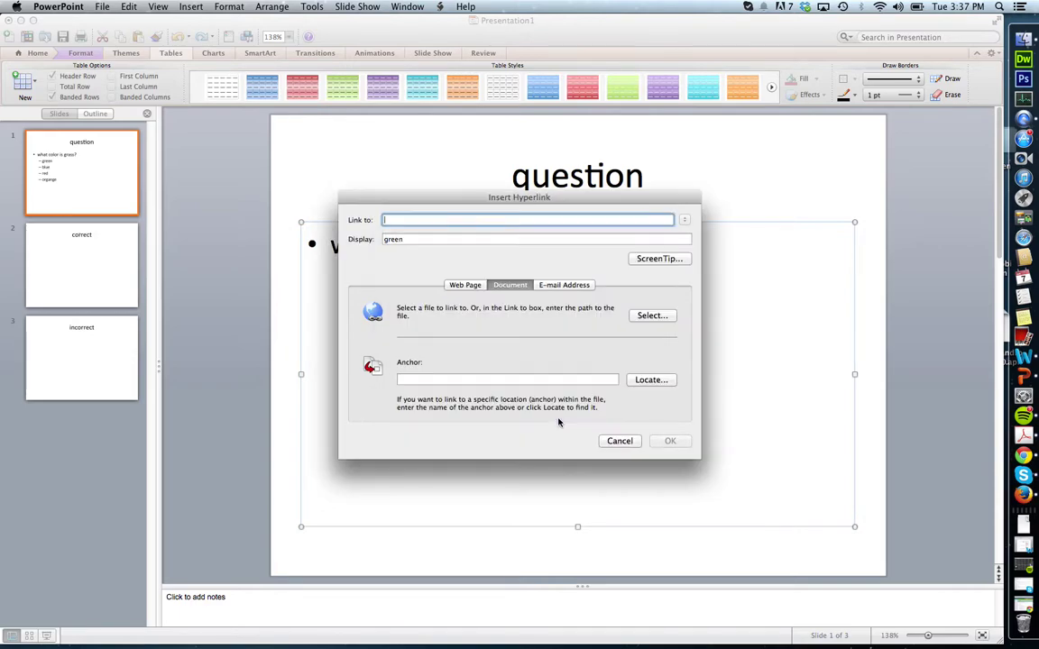
Set the link target of "green" to the slide titled "2. correct" and apply the hyperlink.
left_click(642, 380)
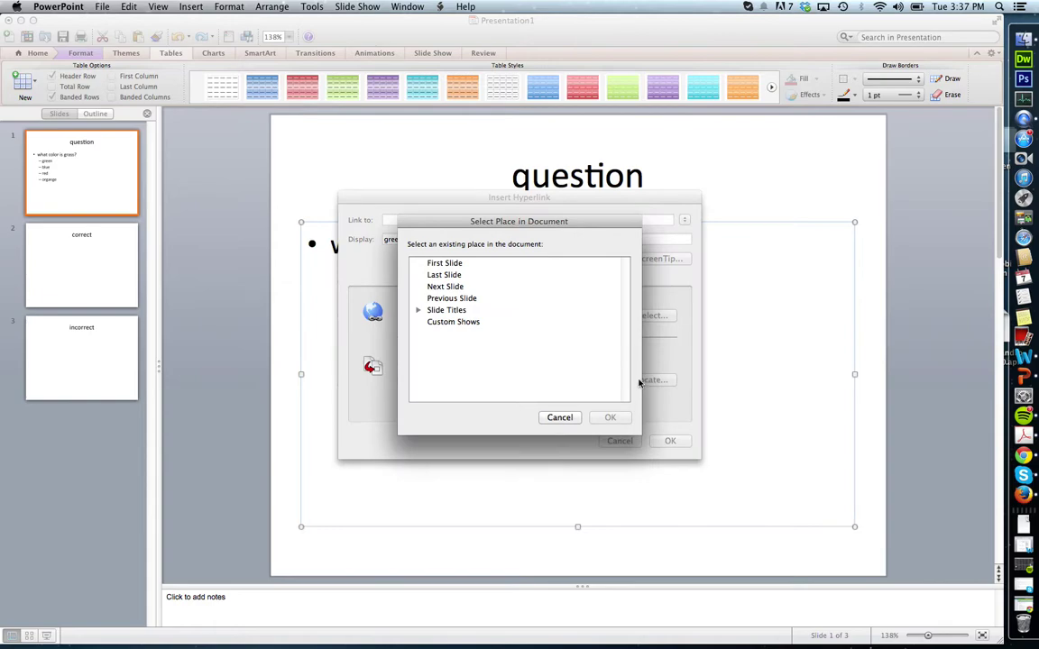
left_click(417, 310)
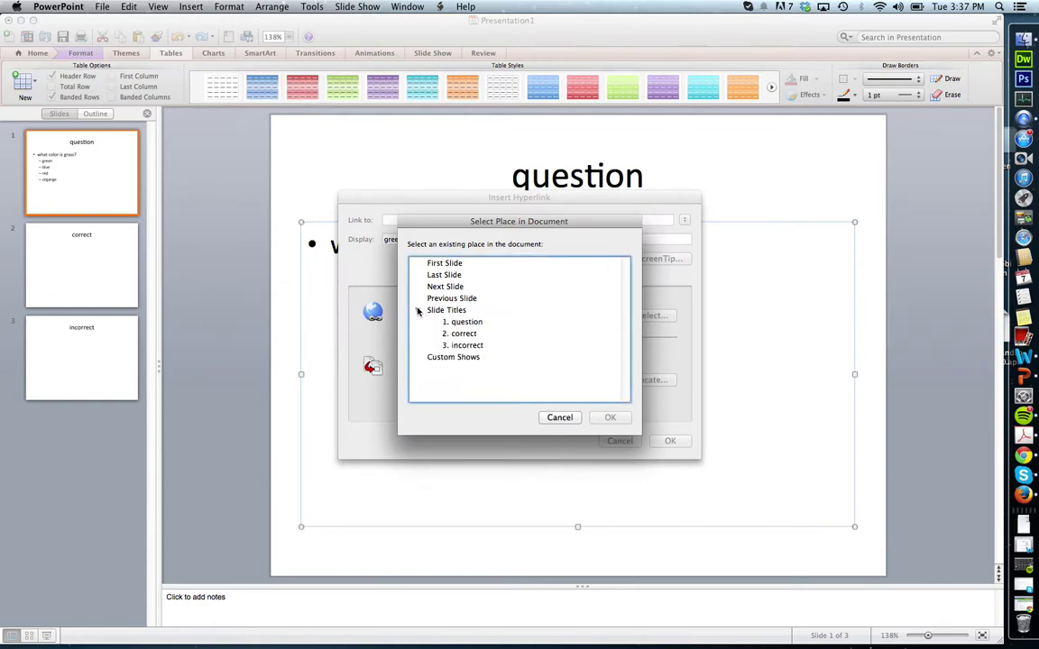
left_click(468, 335)
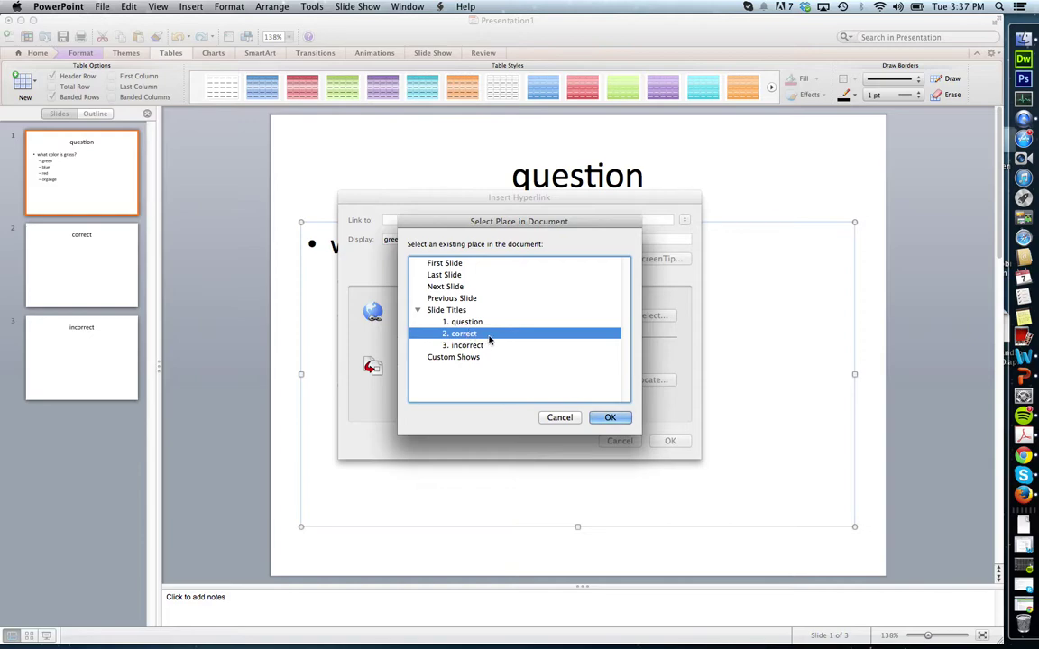
left_click(609, 418)
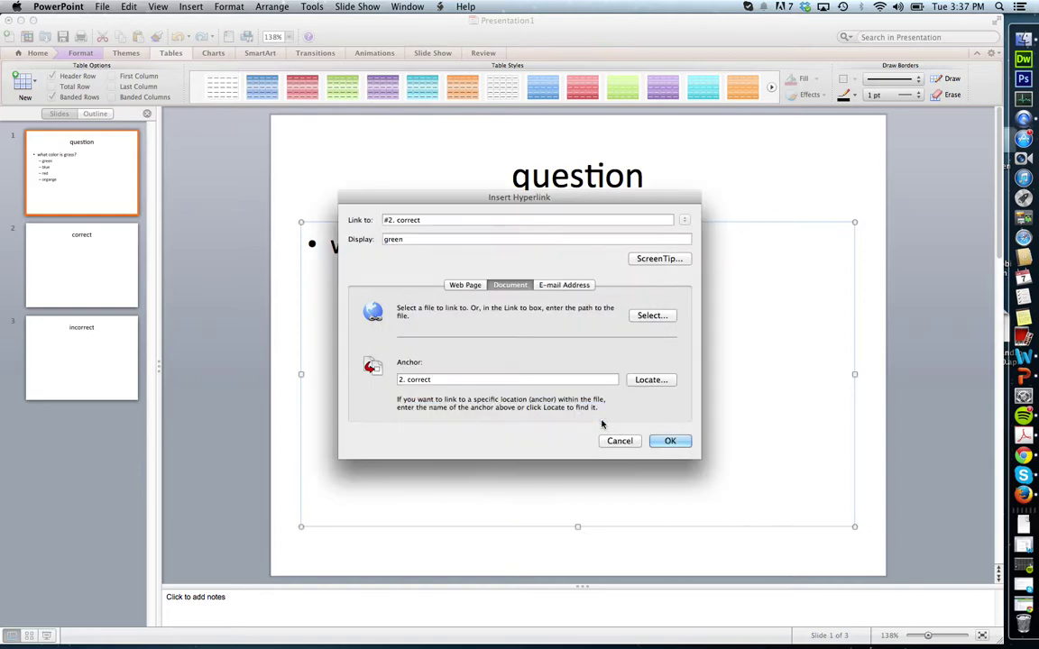
left_click(667, 441)
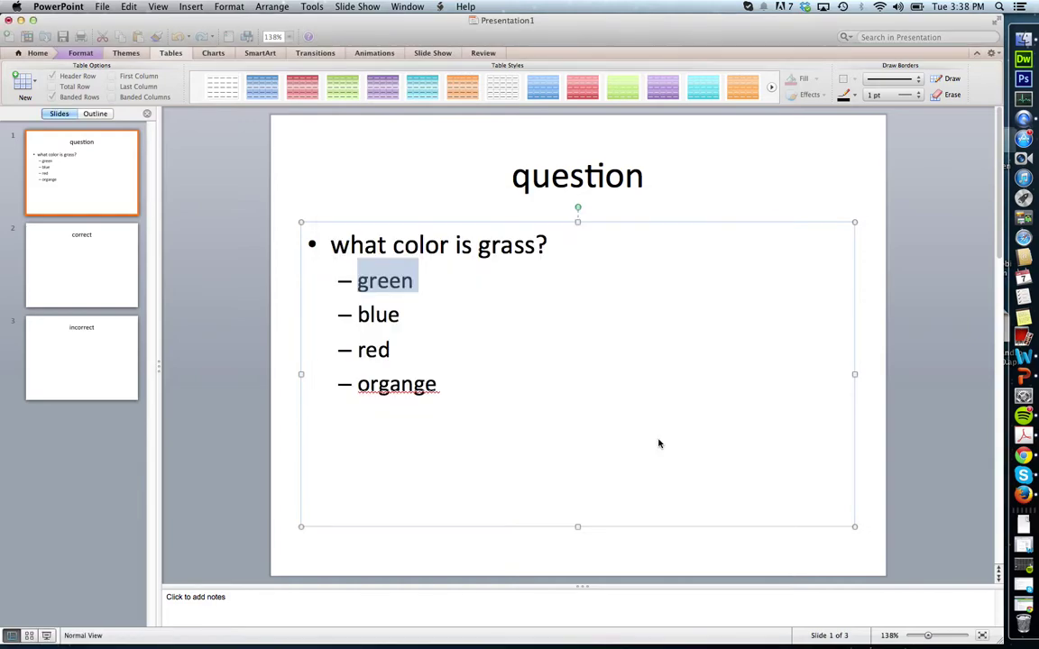
Hyperlink the answer "blue" to the slide titled "3. incorrect" within the document.
left_click(418, 304)
left_click_drag(399, 309, 368, 311)
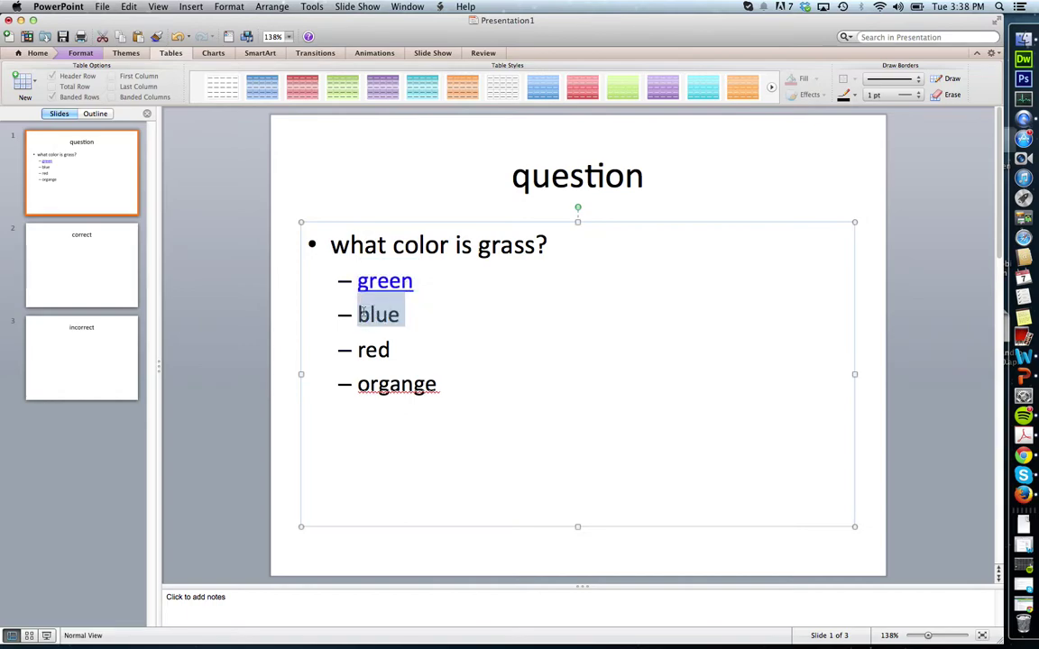
left_click(190, 7)
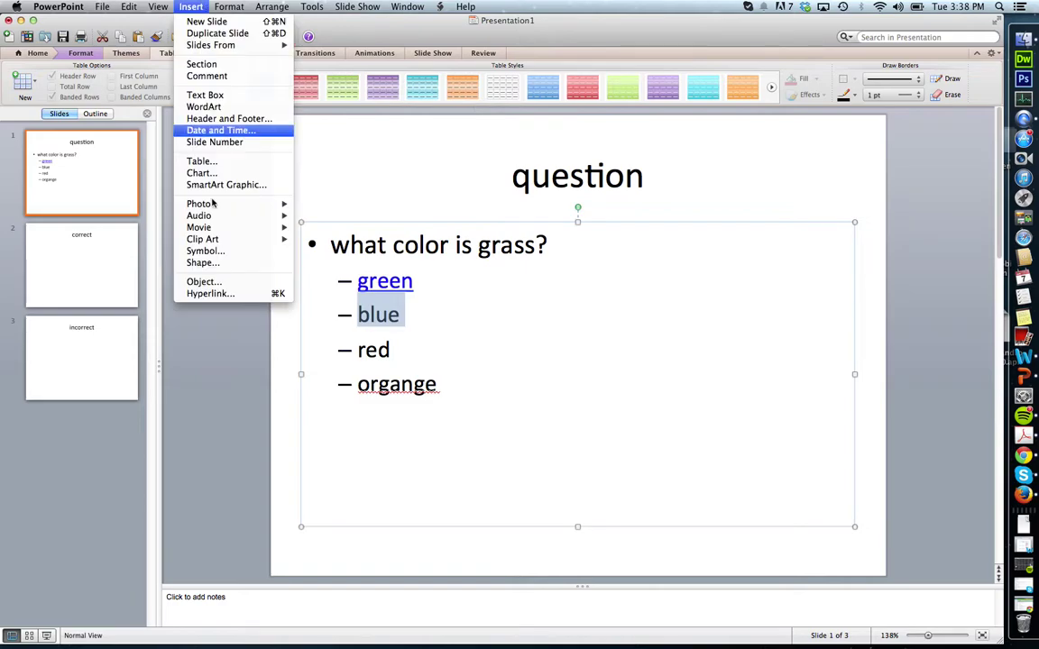
left_click(215, 295)
left_click(651, 379)
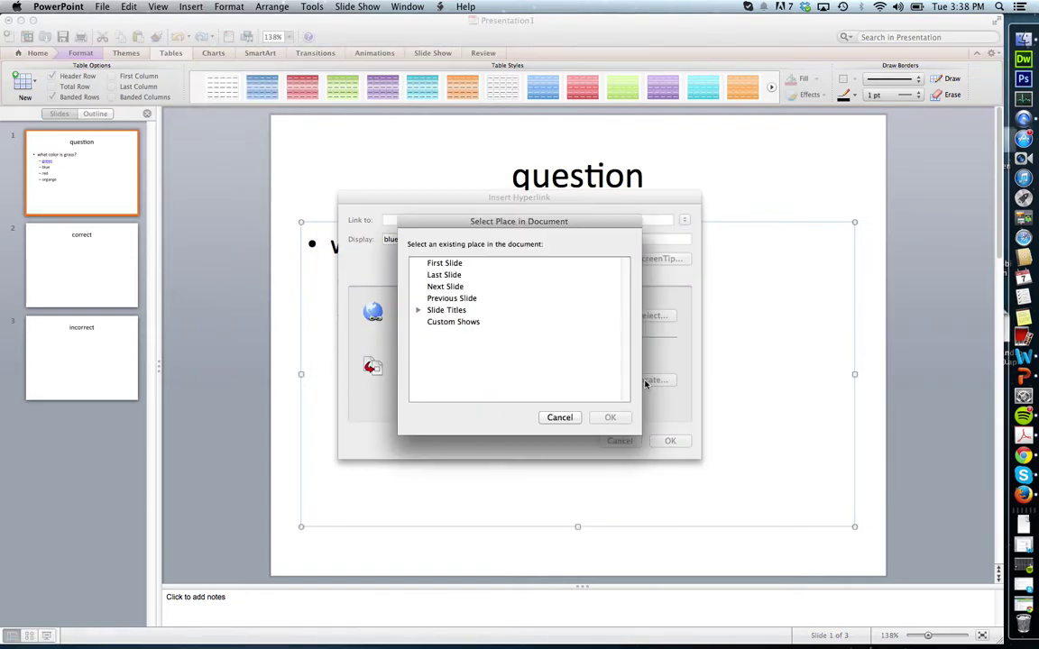
left_click(417, 310)
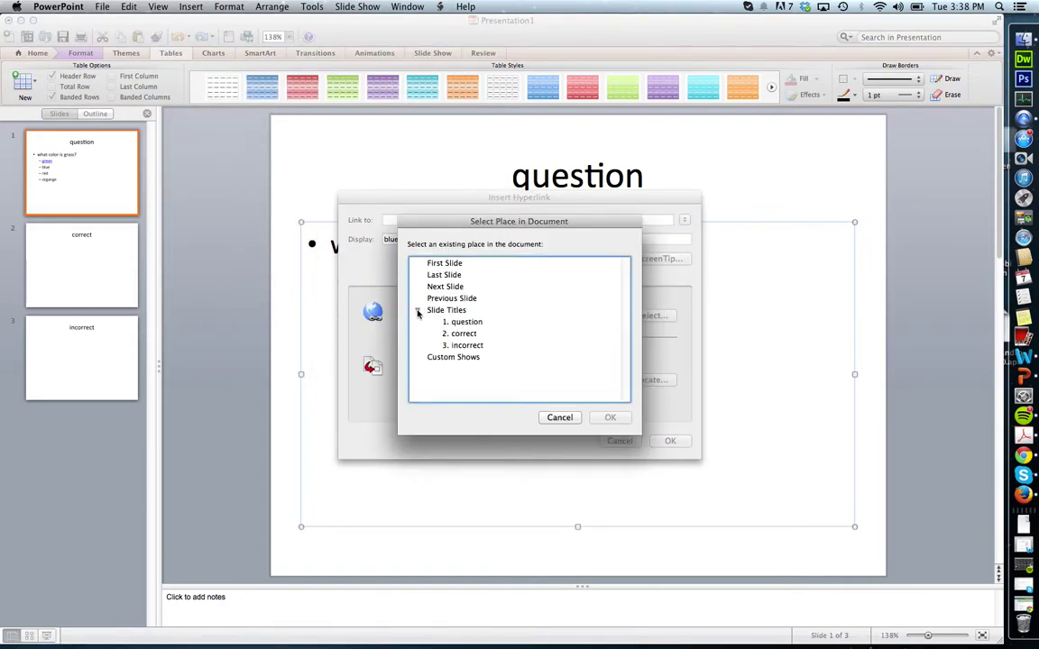
left_click(460, 344)
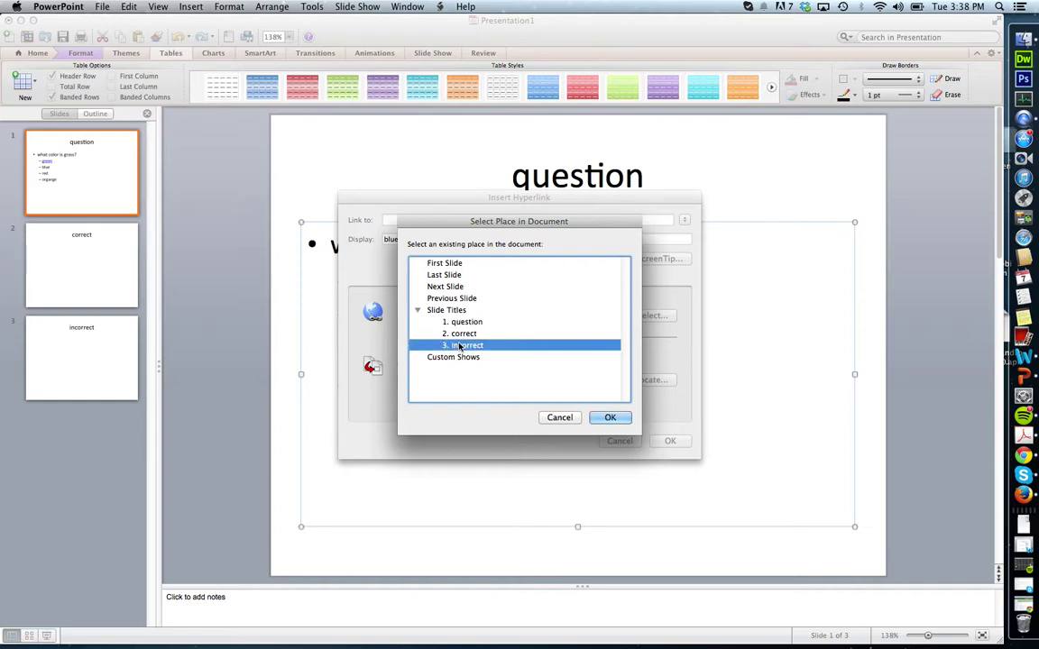
left_click(609, 417)
left_click(675, 442)
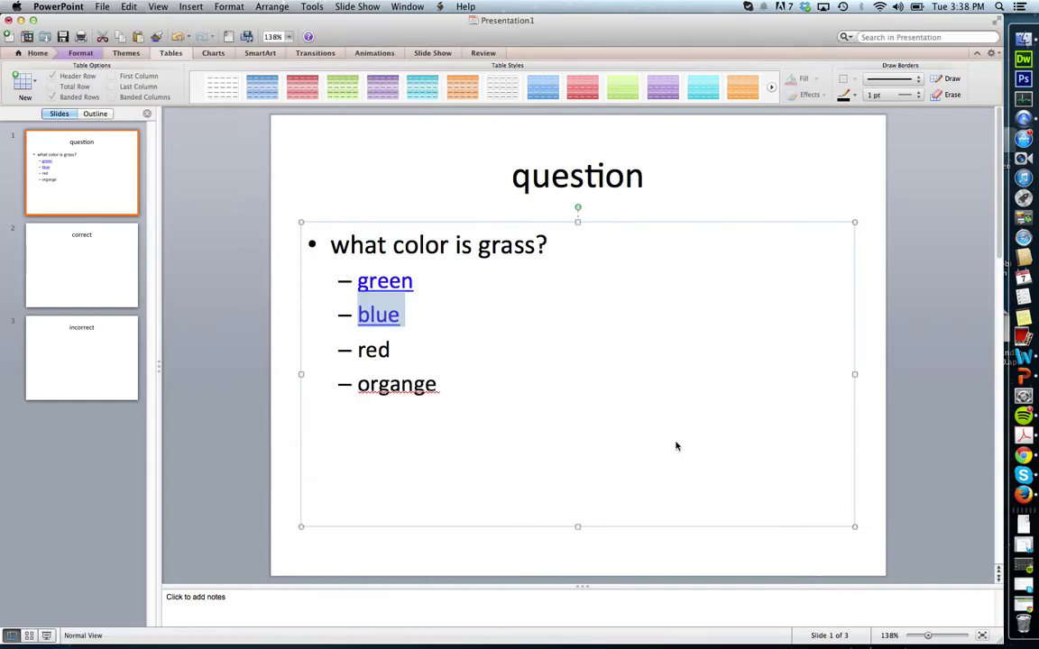
Deselect the answer text and start the slide show from the question slide.
left_click(467, 337)
left_click(216, 314)
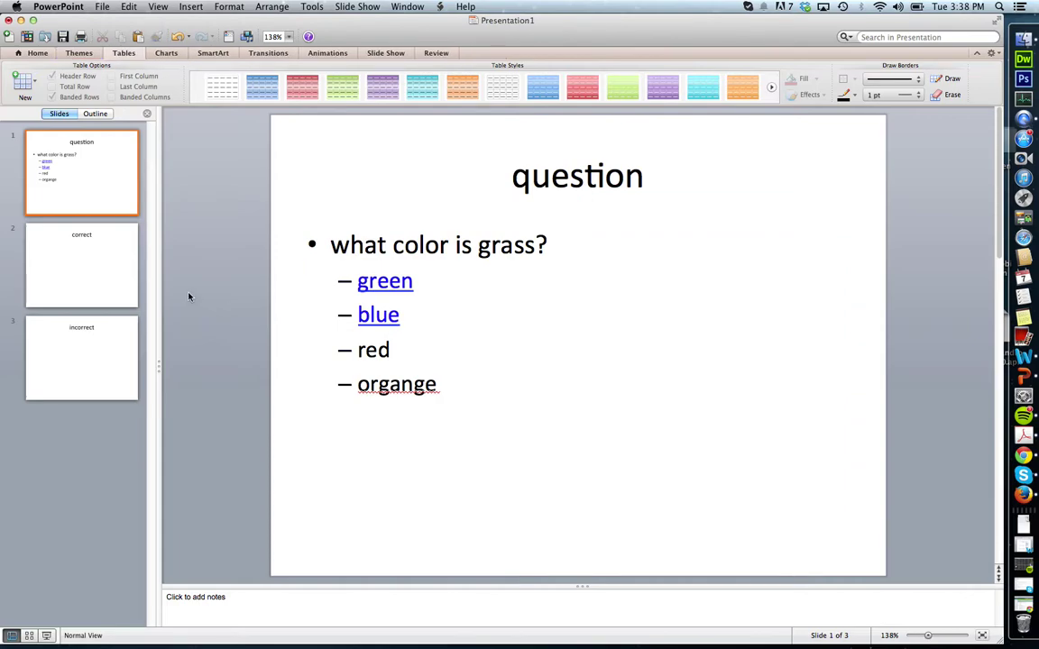
left_click(46, 635)
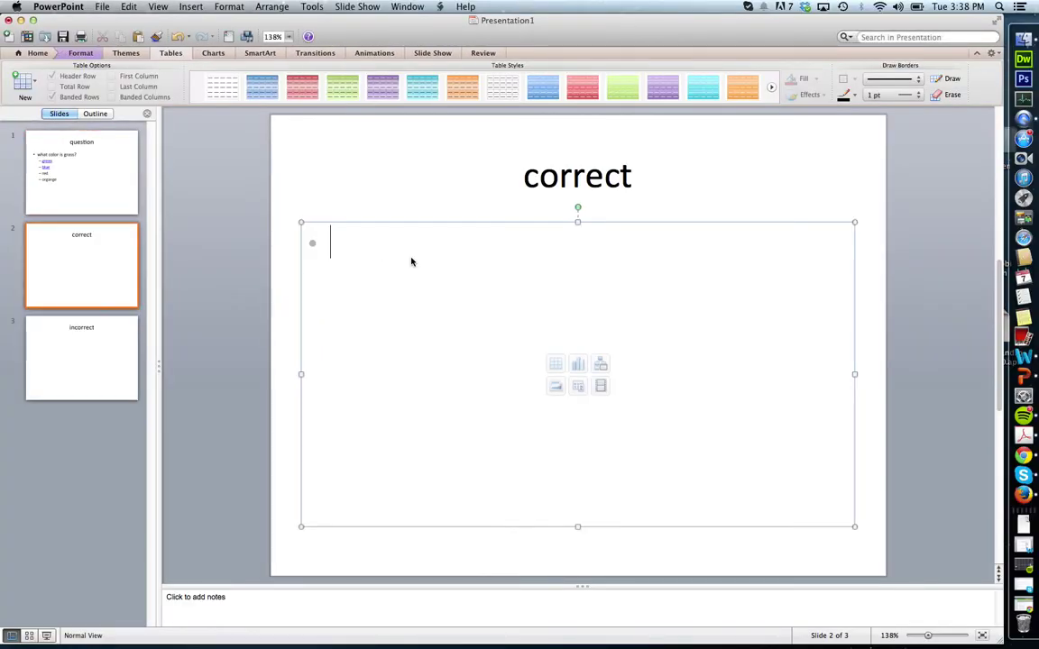
Enter the bullets "great job." and "click here" in the body of the "correct" slide.
type("great job.")
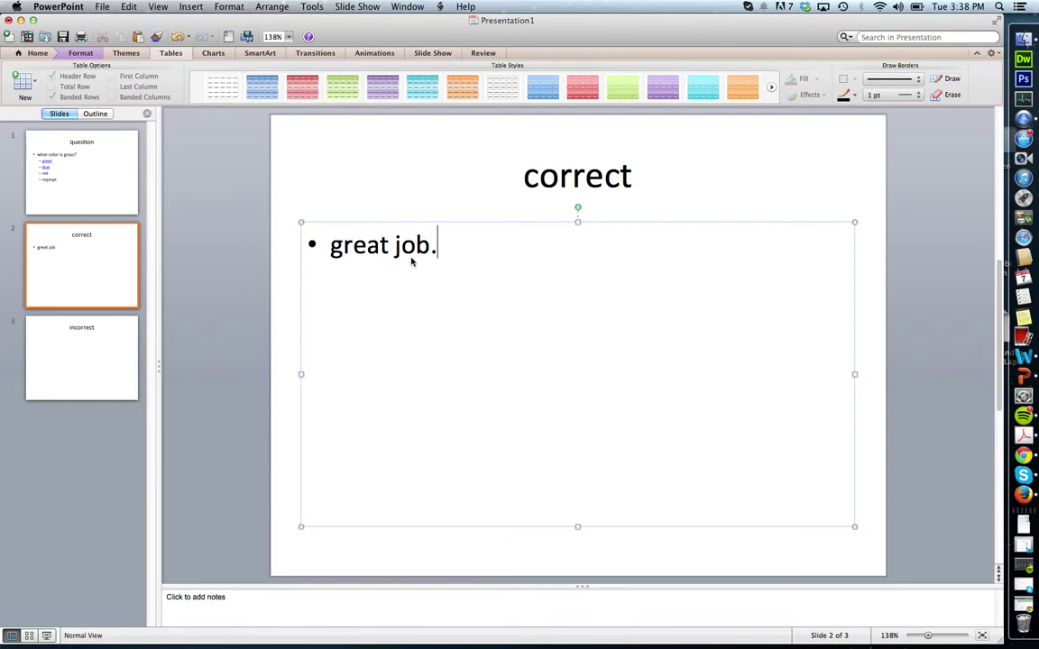
key("Return")
type("click he")
key("BackSpace")
type("here")
key("BackSpace")
left_click(291, 287)
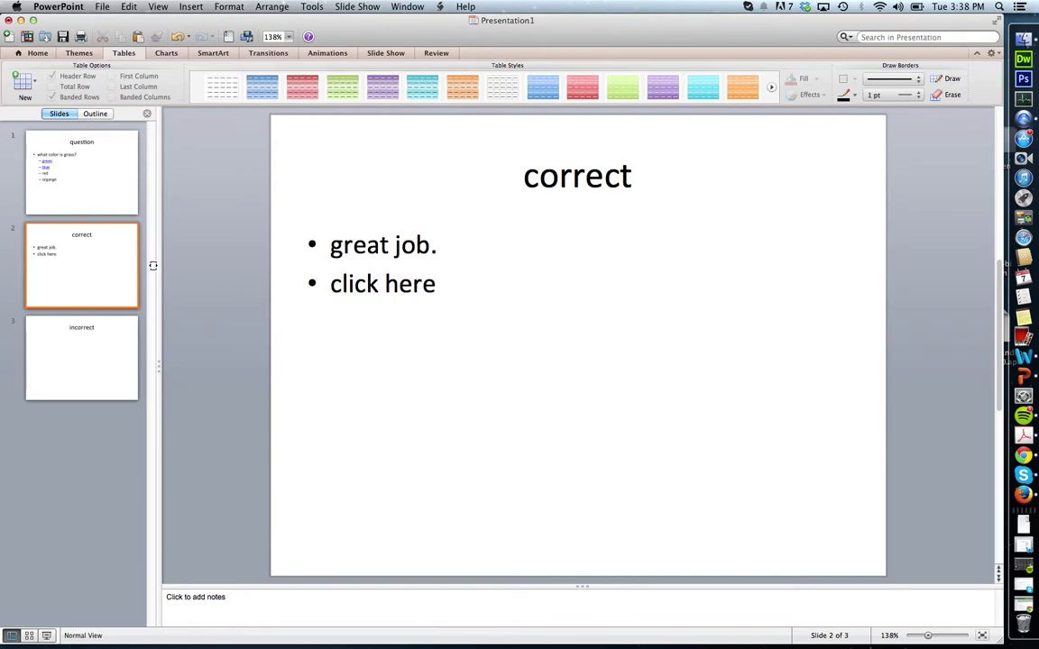
Insert a right-pointing block arrow shape in the lower-right corner of the question slide and close the shape library.
left_click(56, 169)
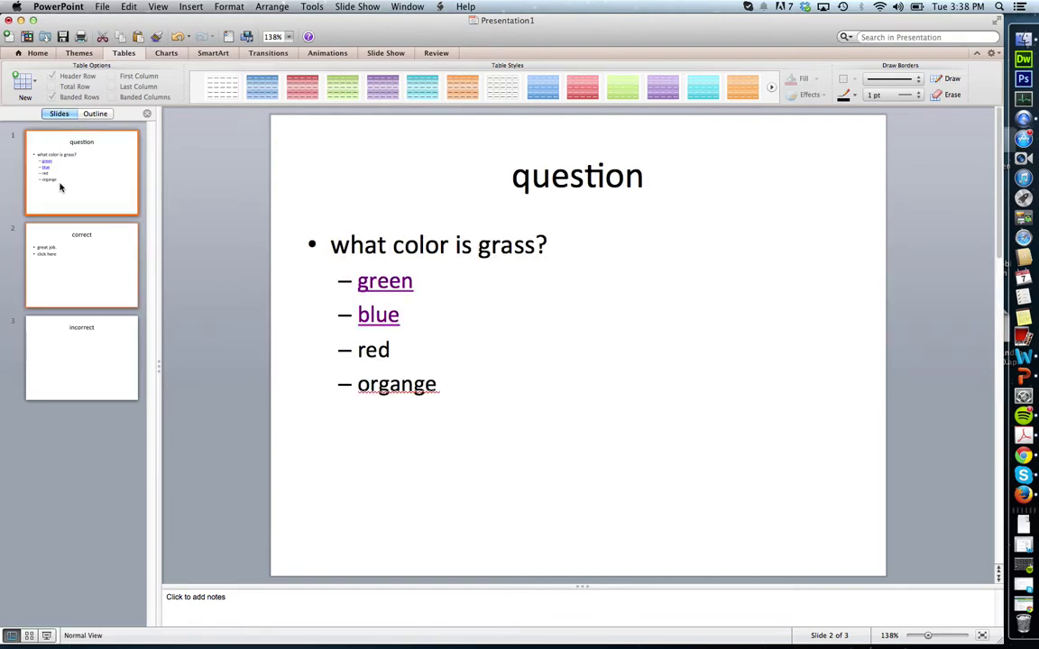
double_click(372, 284)
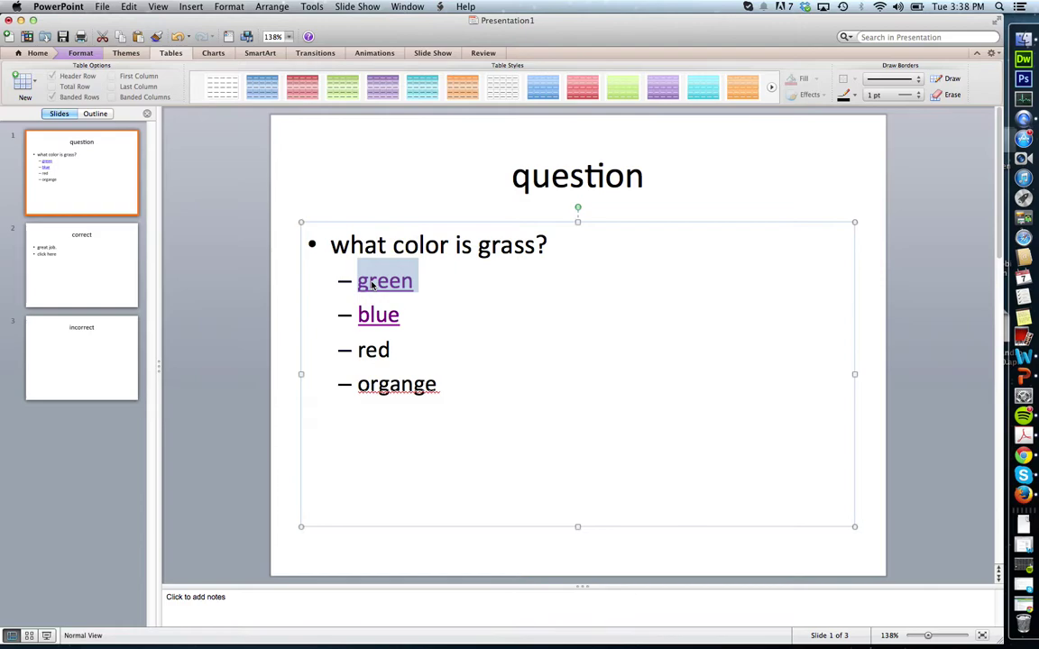
left_click(261, 287)
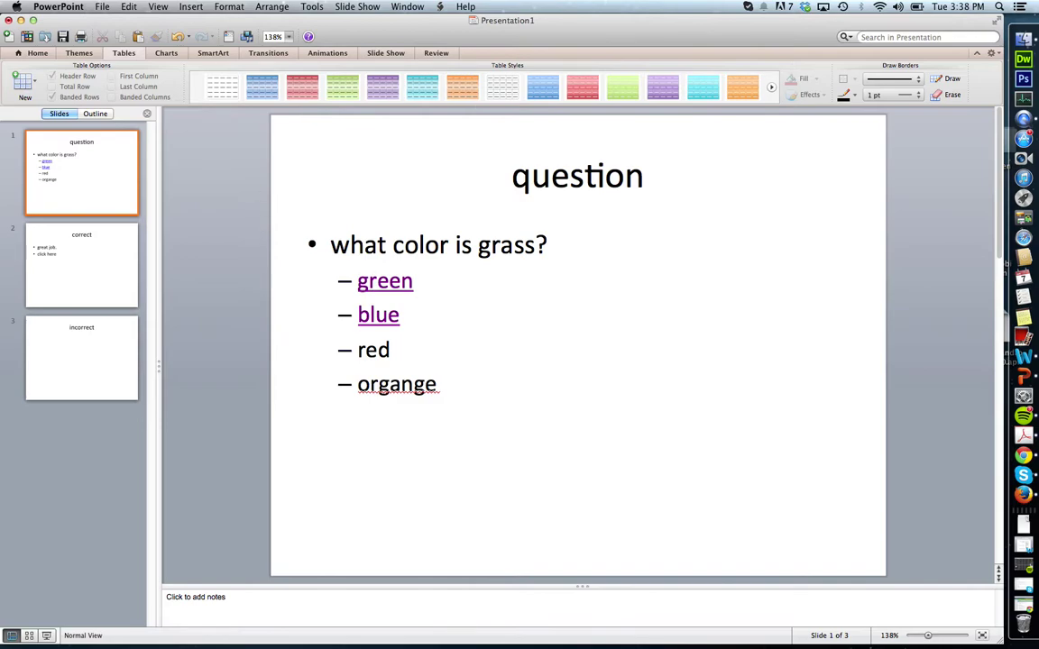
left_click(190, 6)
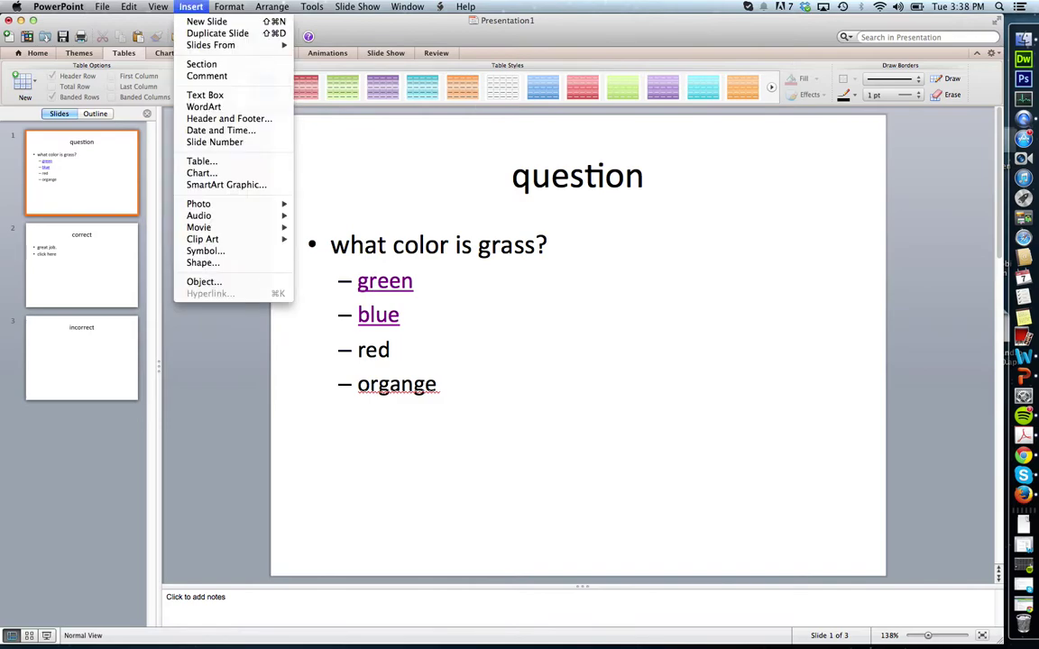
left_click(217, 263)
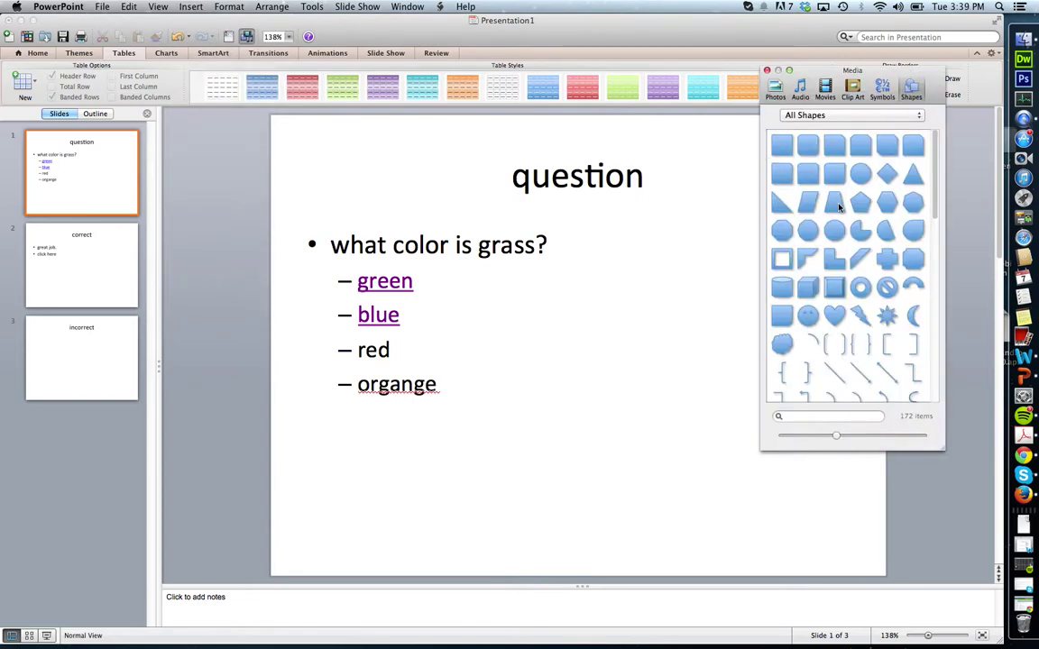
scroll(838, 328, "down", 4)
left_click(836, 326)
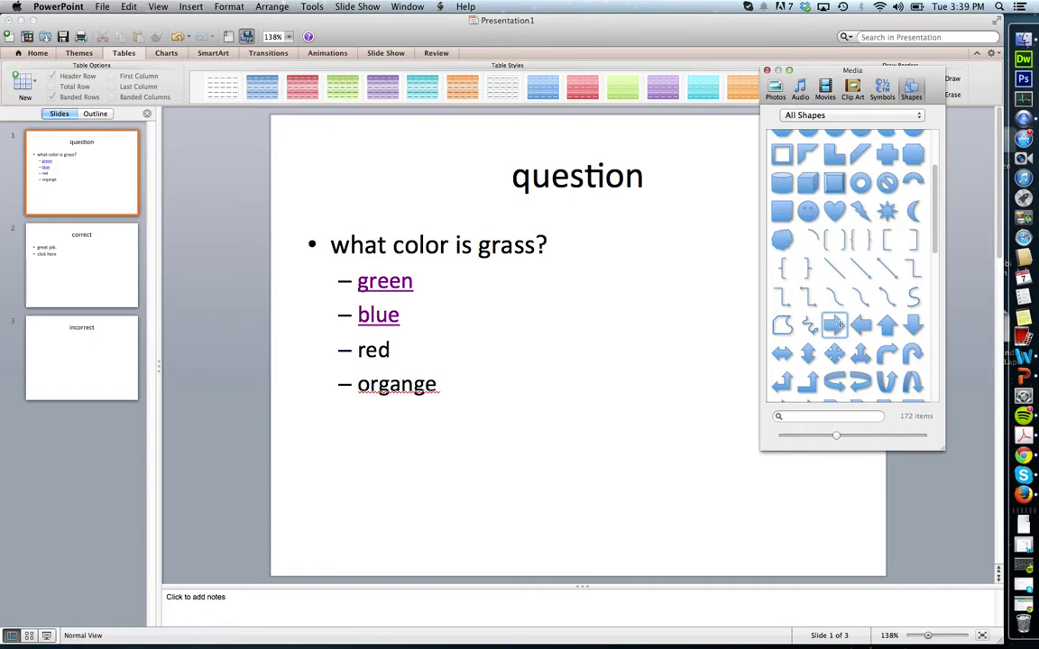
left_click(804, 527)
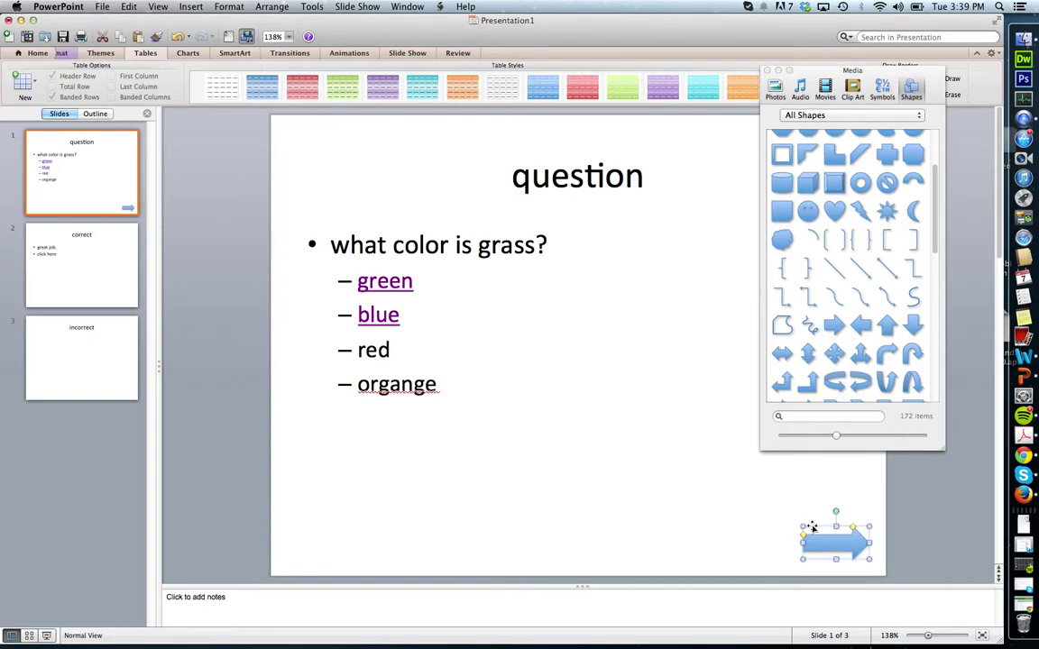
left_click(737, 512)
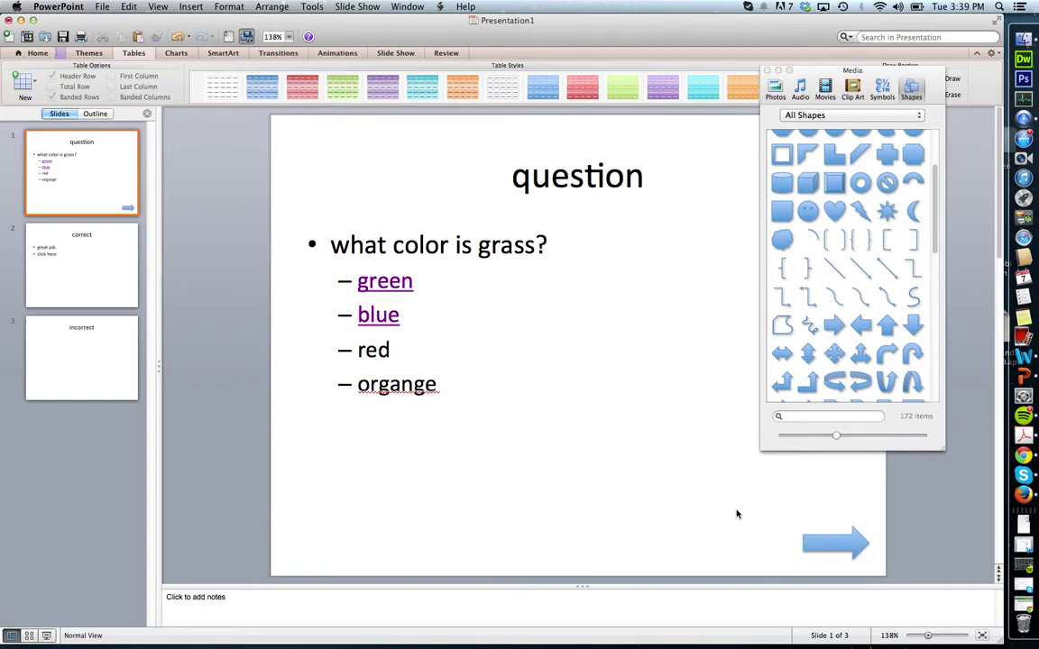
left_click(767, 71)
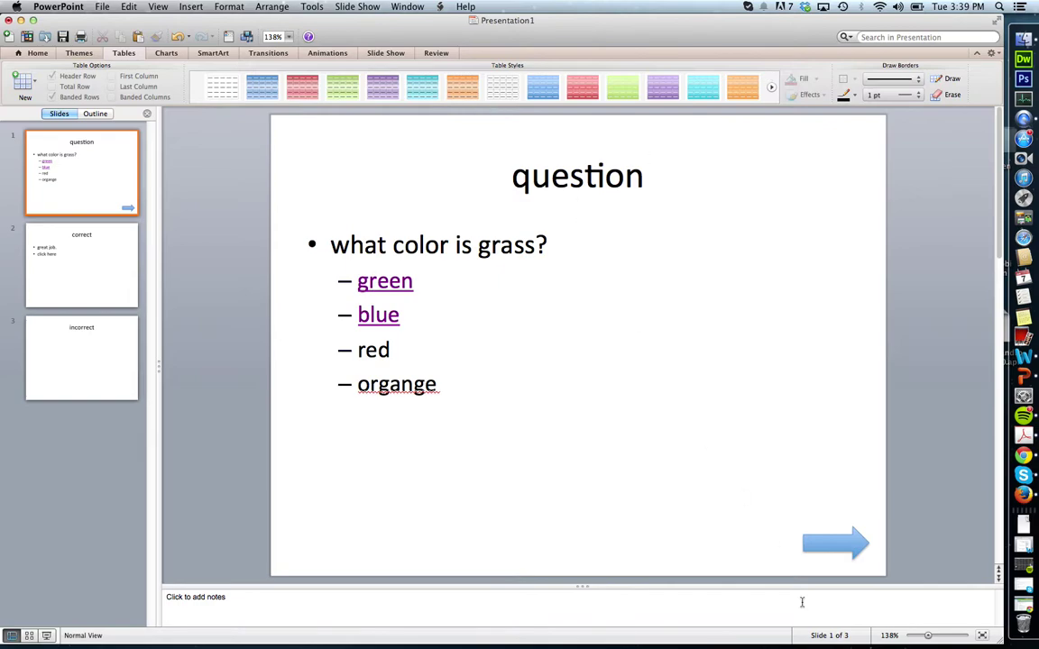
Hyperlink the arrow shape on the question slide to the slide titled "2. correct" within the document.
left_click(836, 542)
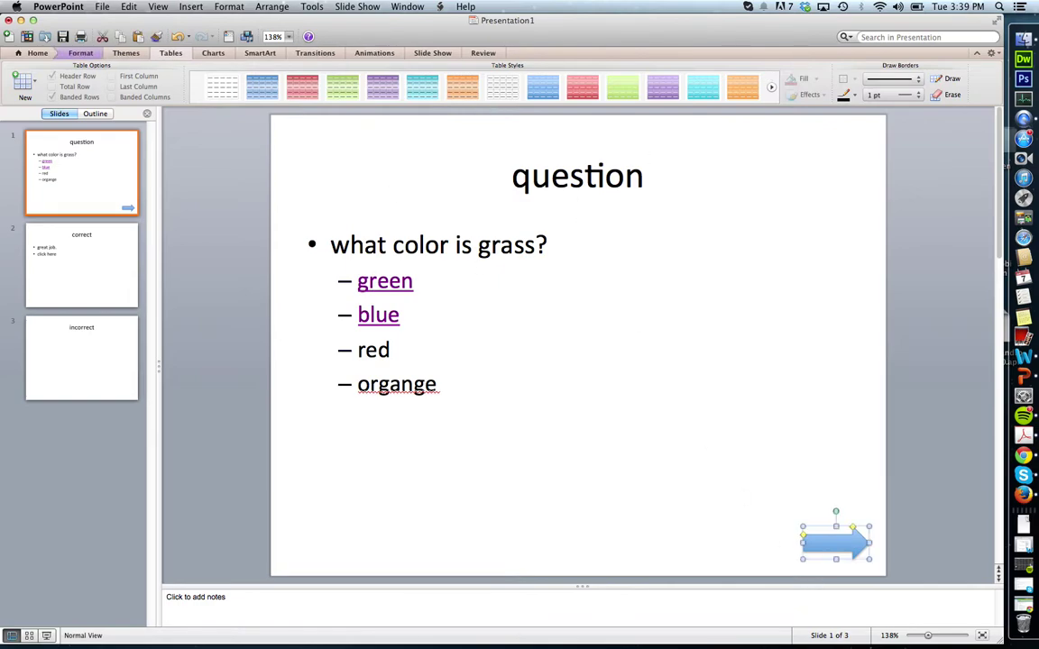
left_click(190, 6)
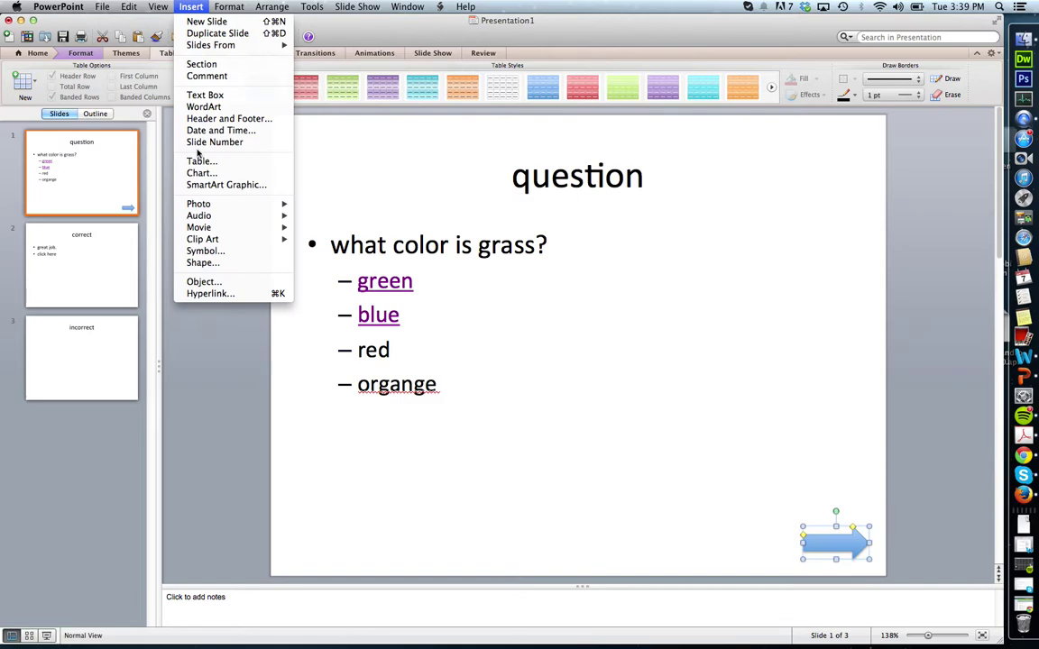
left_click(209, 294)
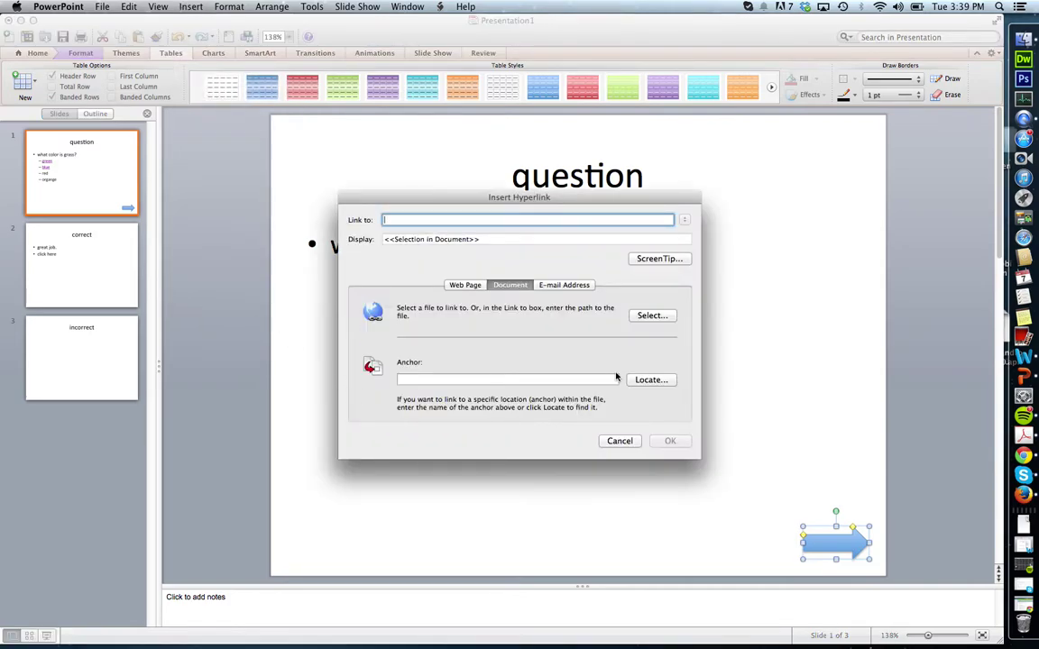
left_click(642, 379)
left_click(418, 310)
left_click(463, 334)
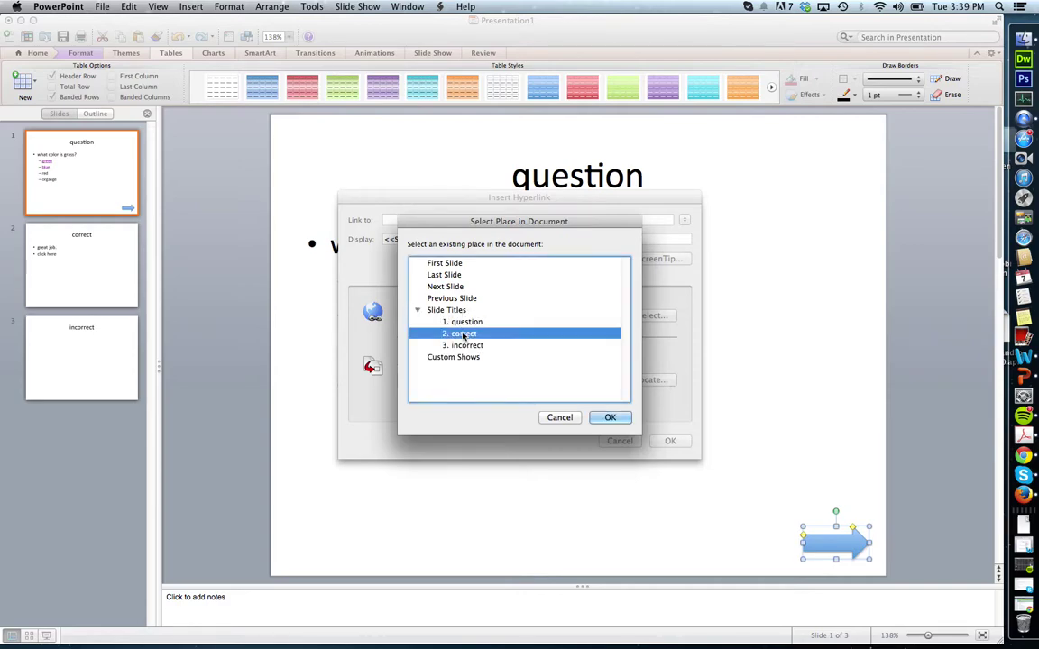
left_click(610, 417)
left_click(669, 441)
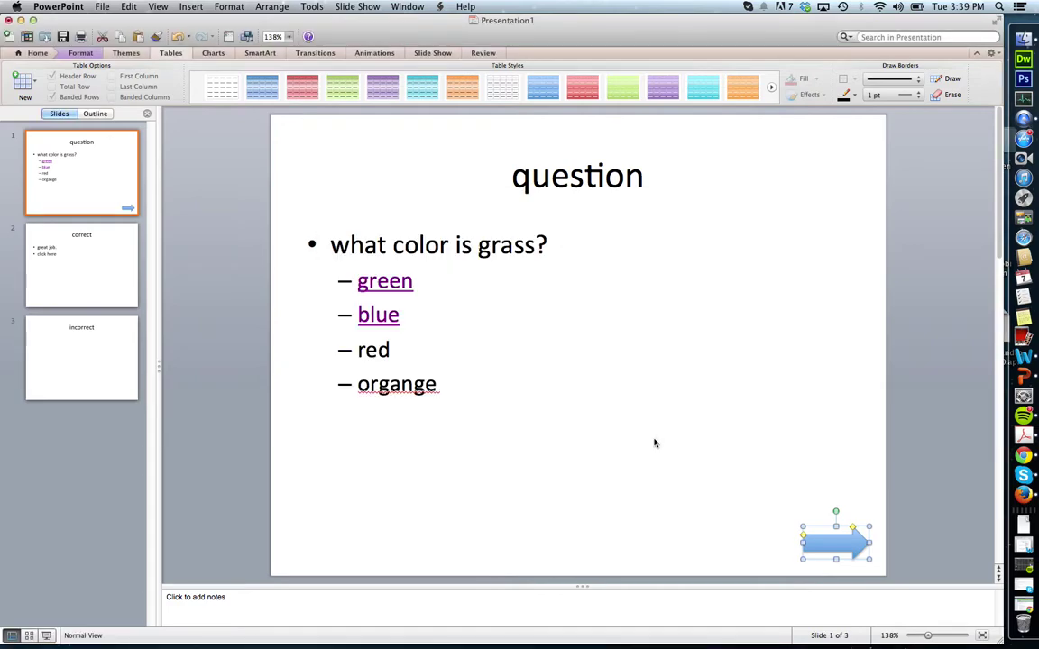
left_click(684, 464)
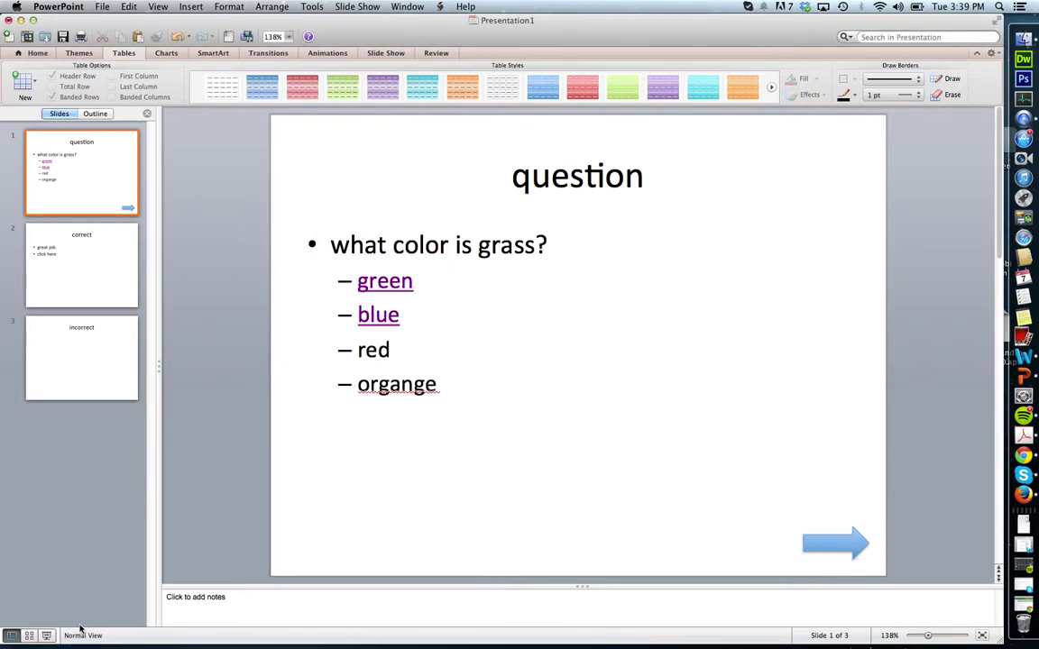
Run the slide show from the question slide and go back to the previous slide to test how it advances.
left_click(46, 635)
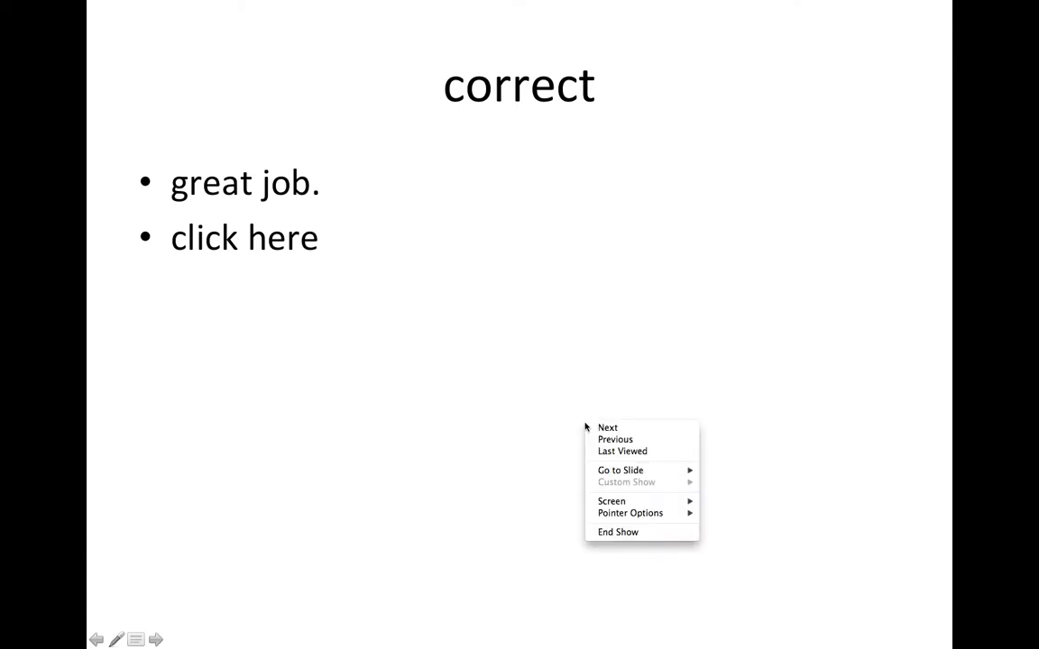
left_click(598, 438)
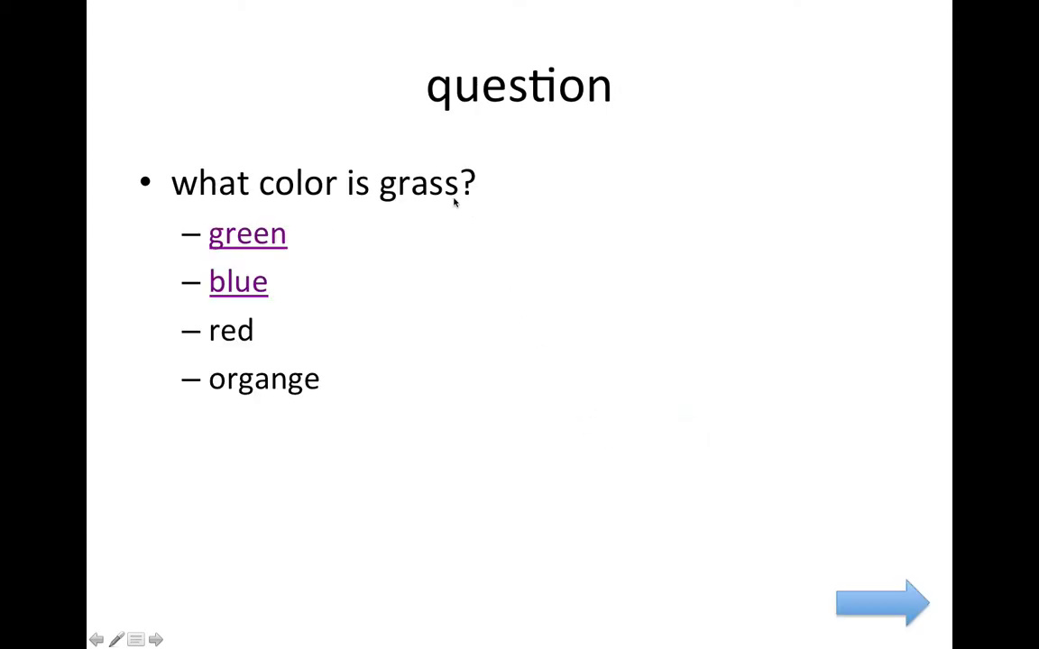
left_click(497, 232)
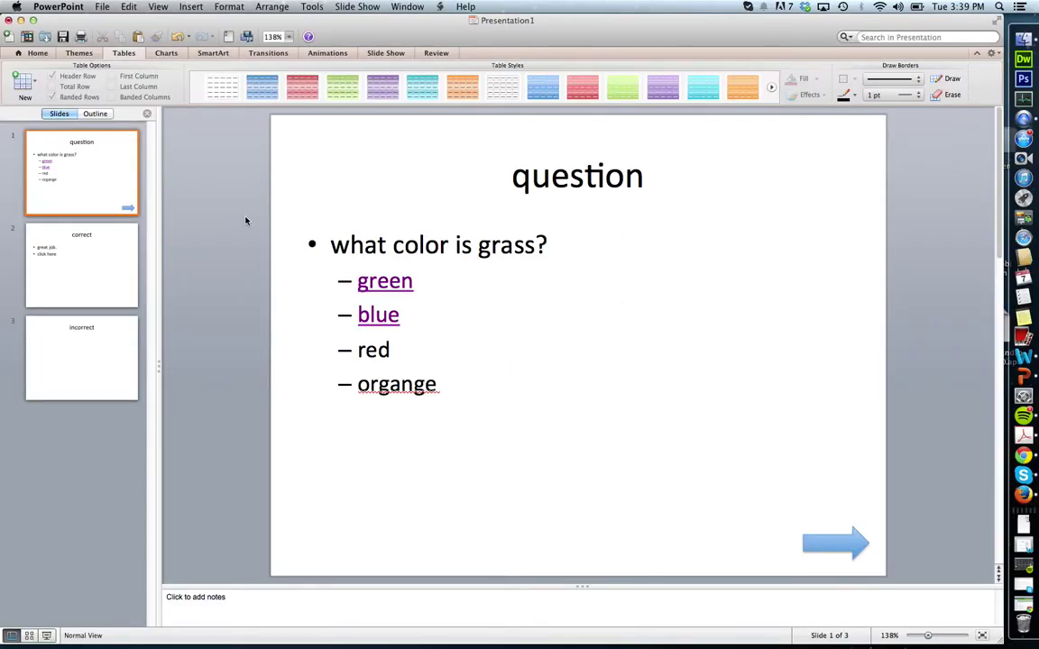
Turn off advancing on mouse click for the question slide and start the slide show to test it.
left_click(268, 53)
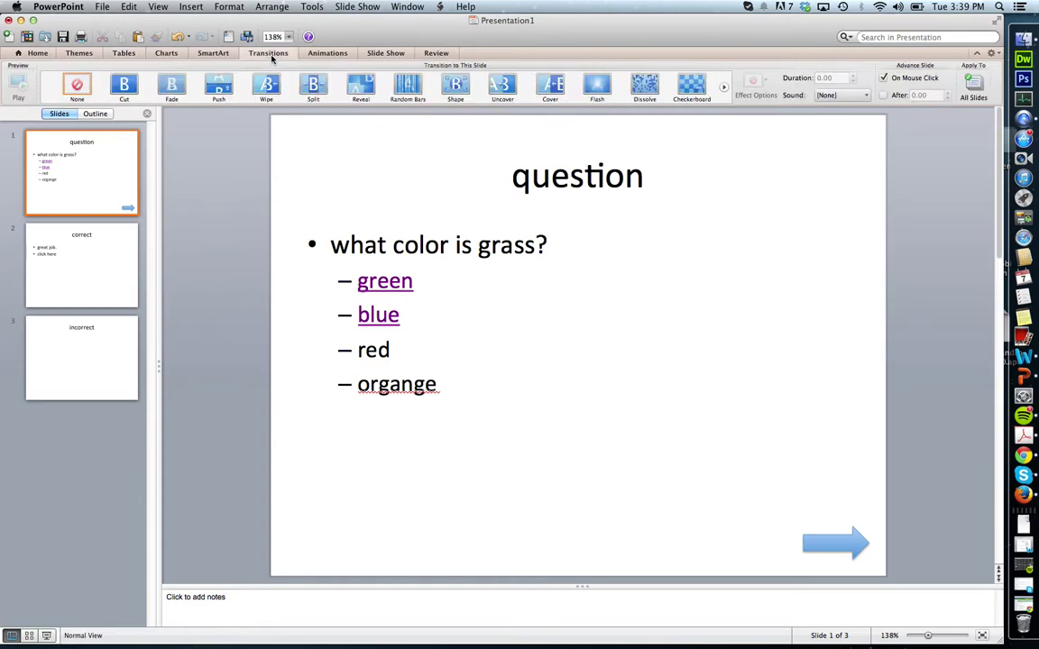
left_click(883, 78)
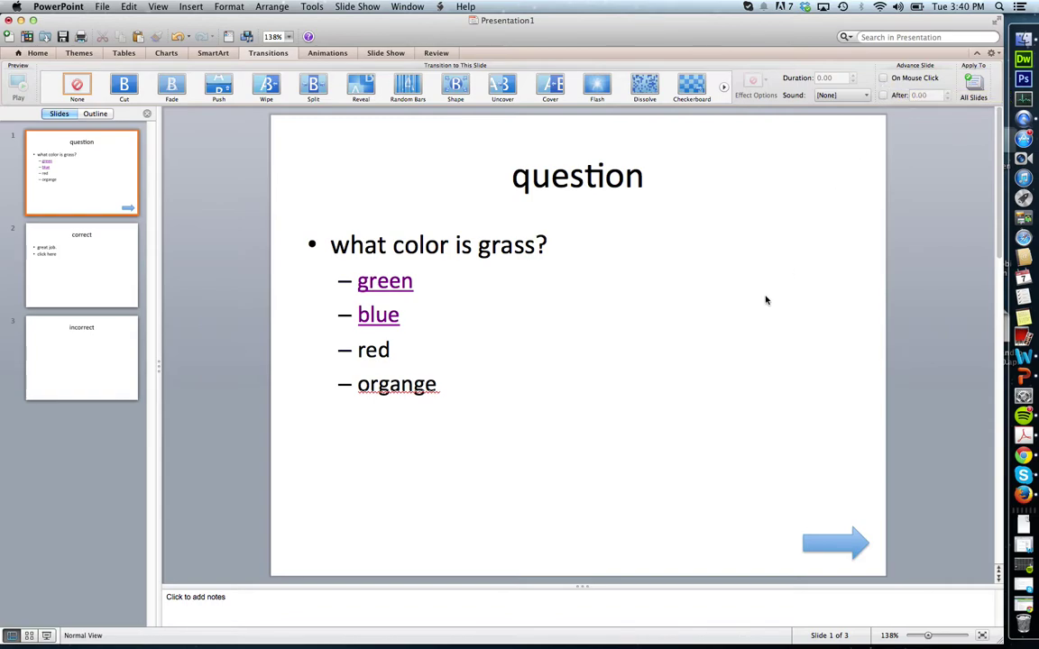
left_click(46, 635)
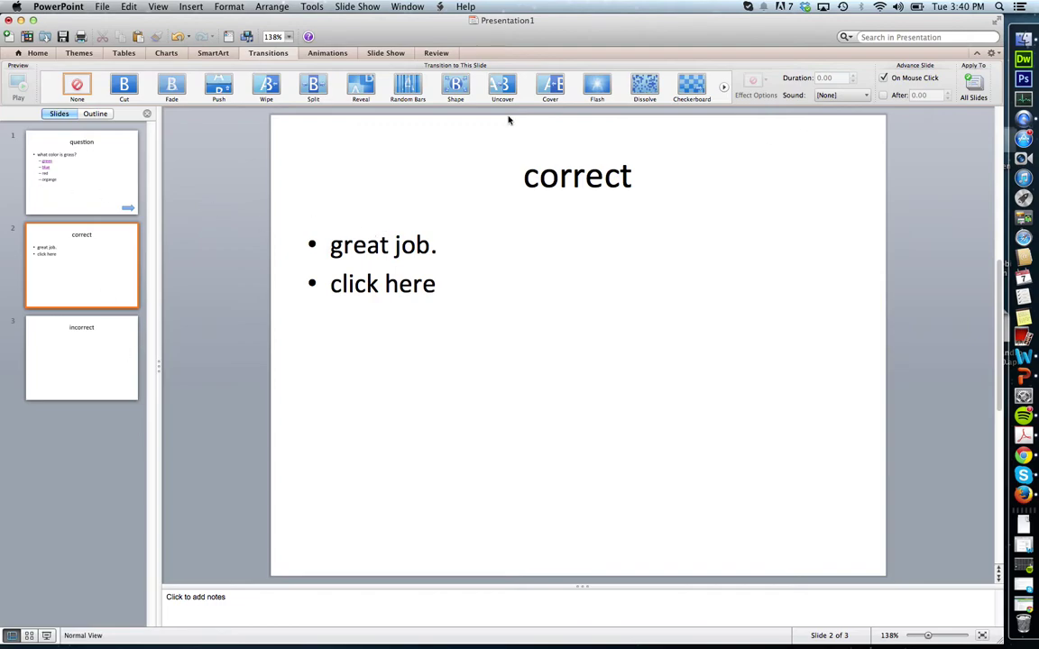
Return to the question slide and review its mouse-click advance setting, leaving the text deselected.
left_click(88, 141)
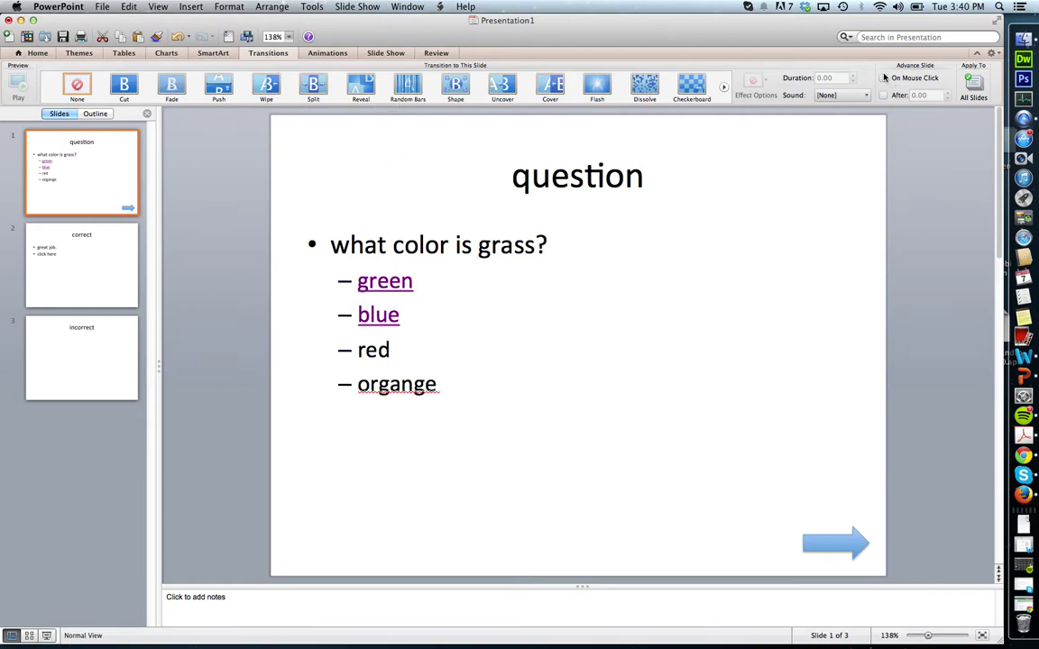
left_click(472, 240)
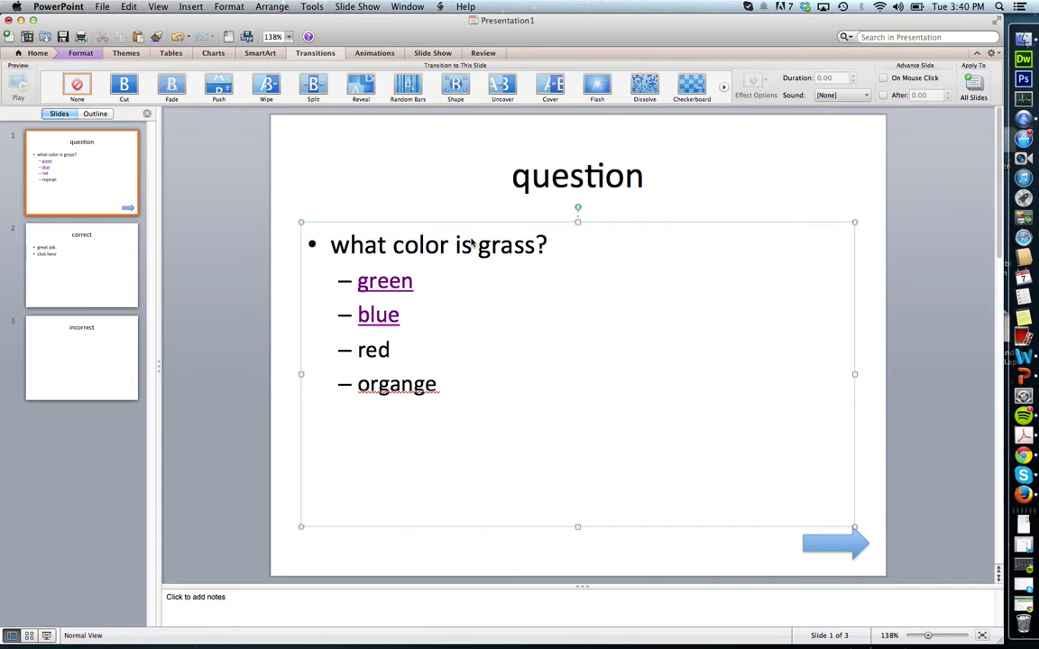
left_click(206, 210)
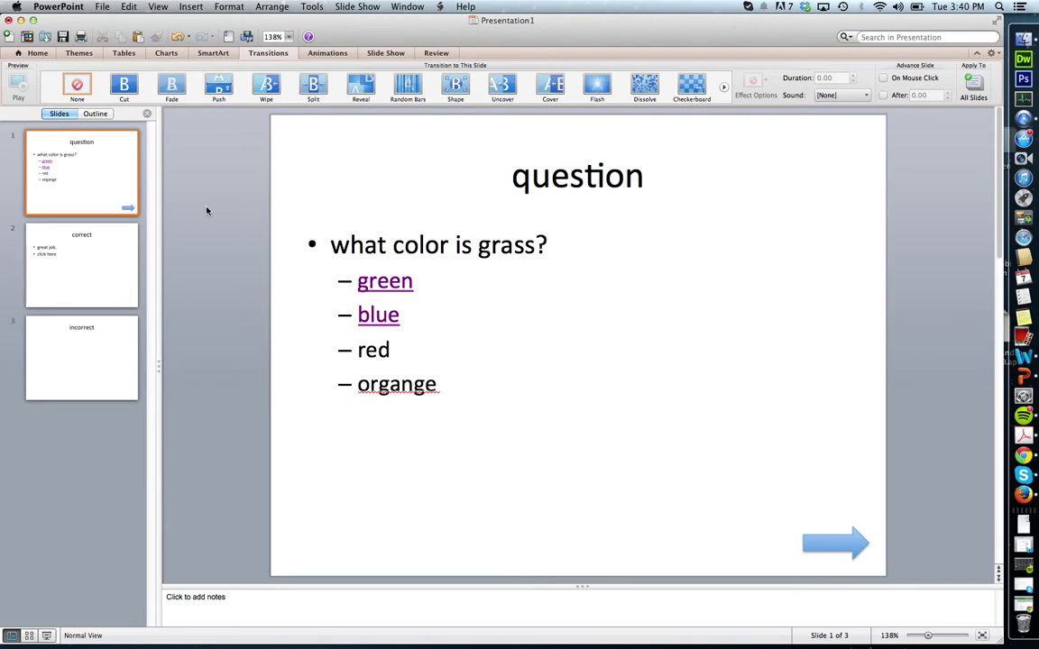